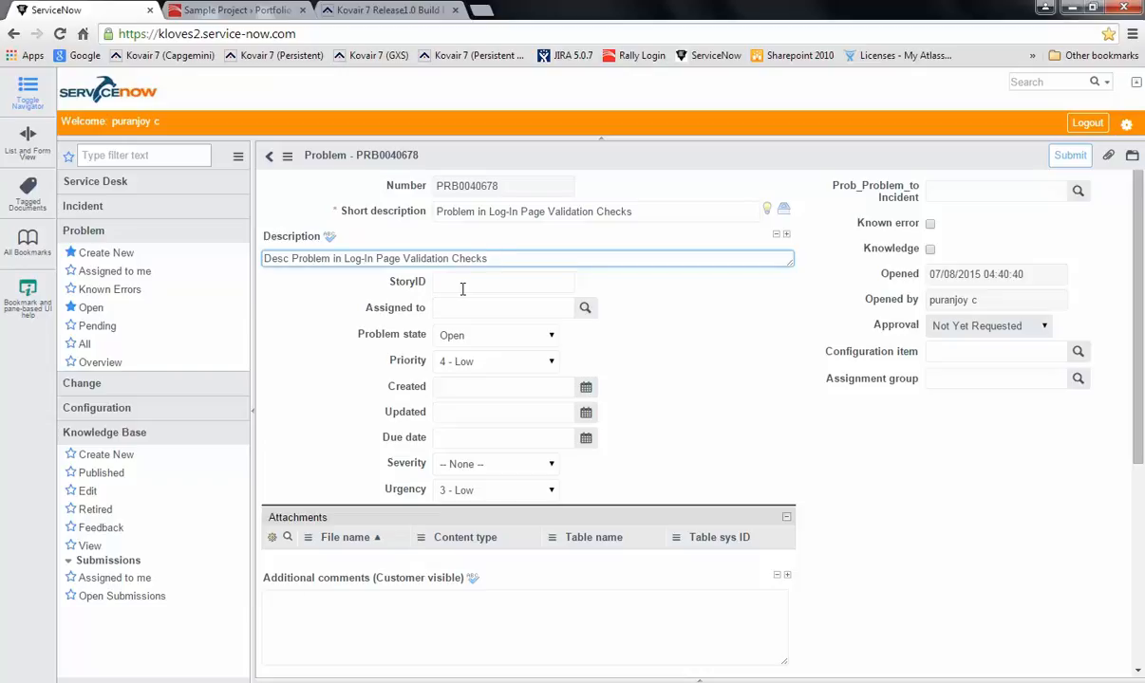
Set the new problem's priority to 2 - High and severity to High, and submit the record.
click(494, 362)
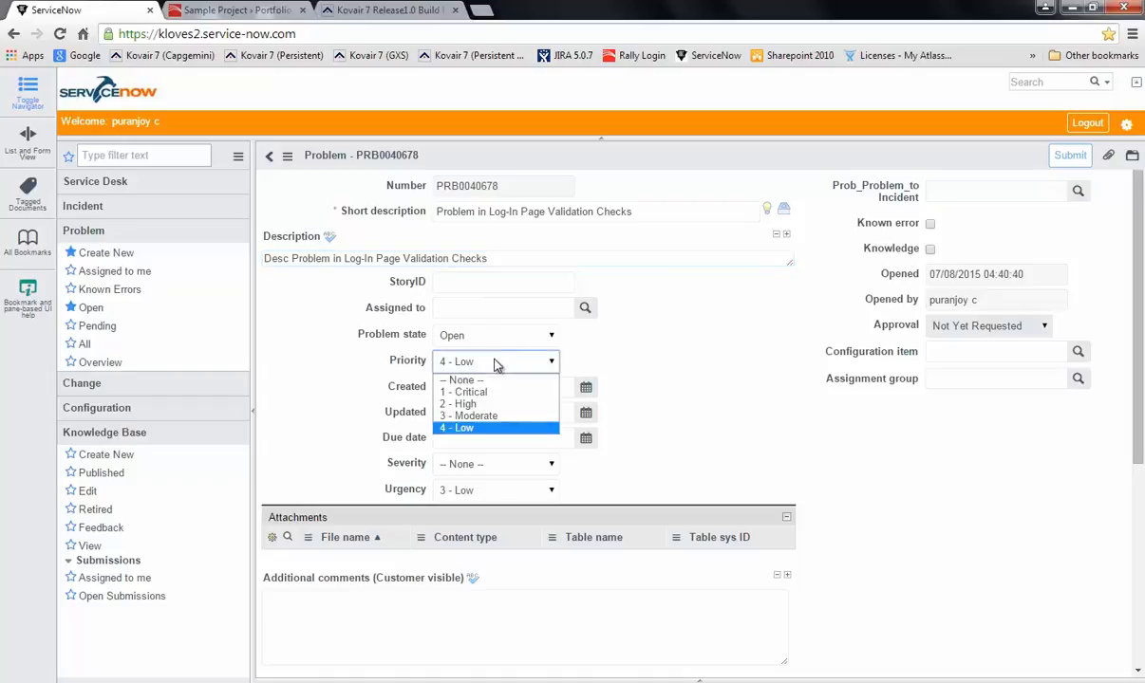
click(470, 401)
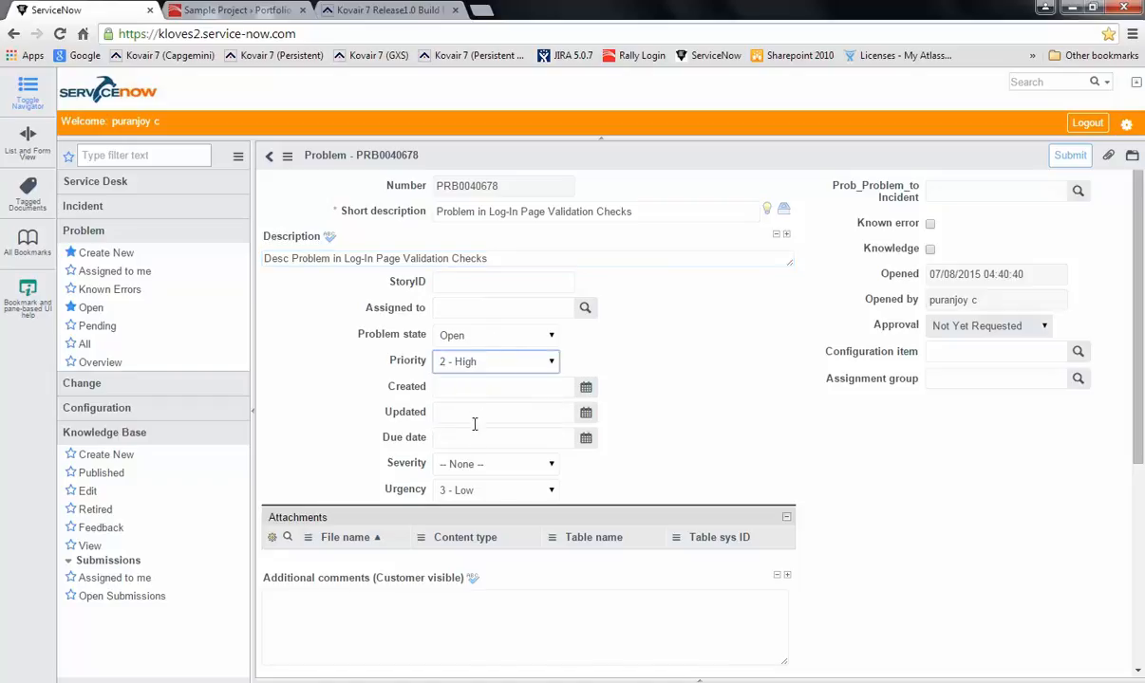
click(492, 465)
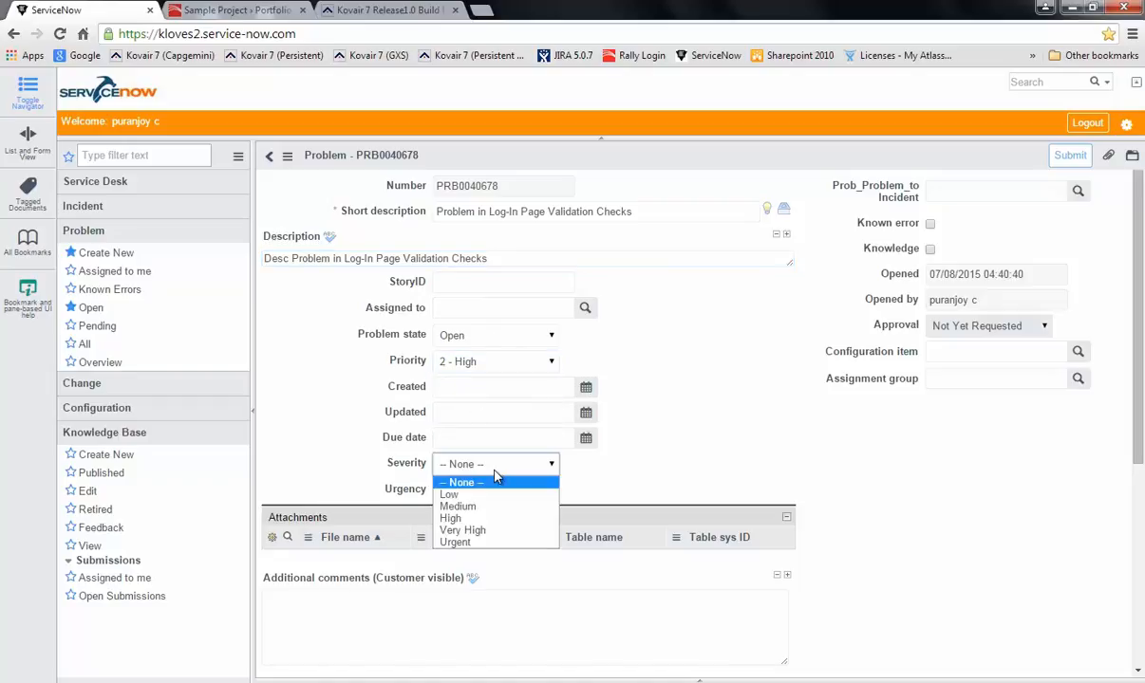
click(480, 519)
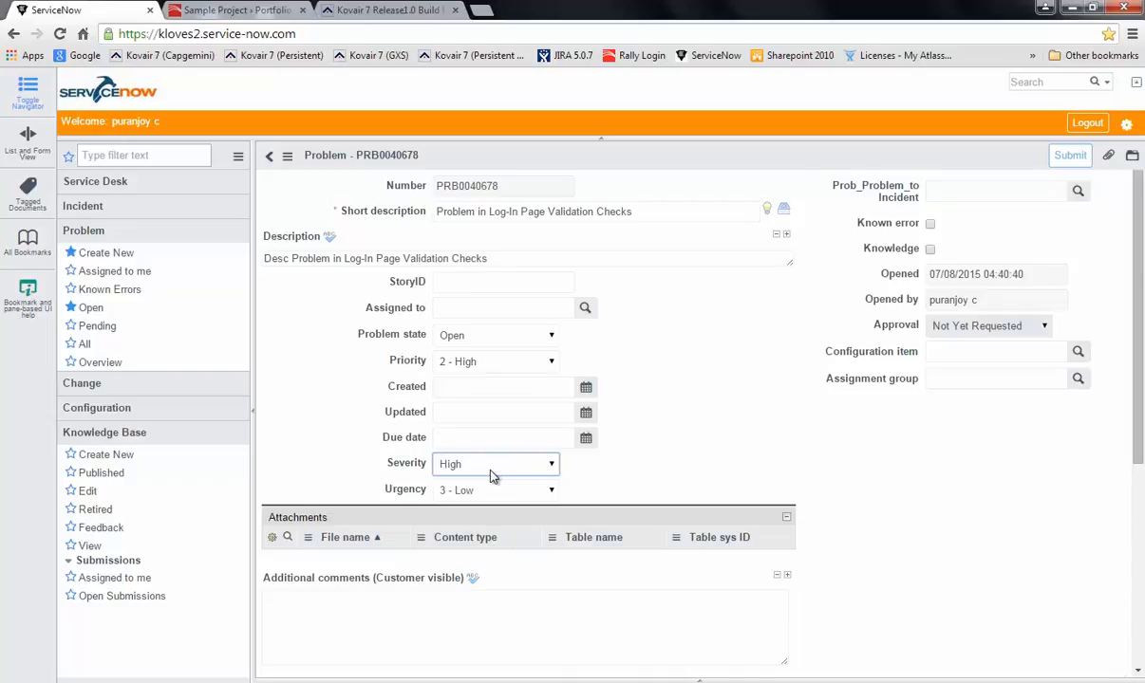
scroll(492, 476, down, 3)
scroll(490, 474, up, 3)
click(1069, 163)
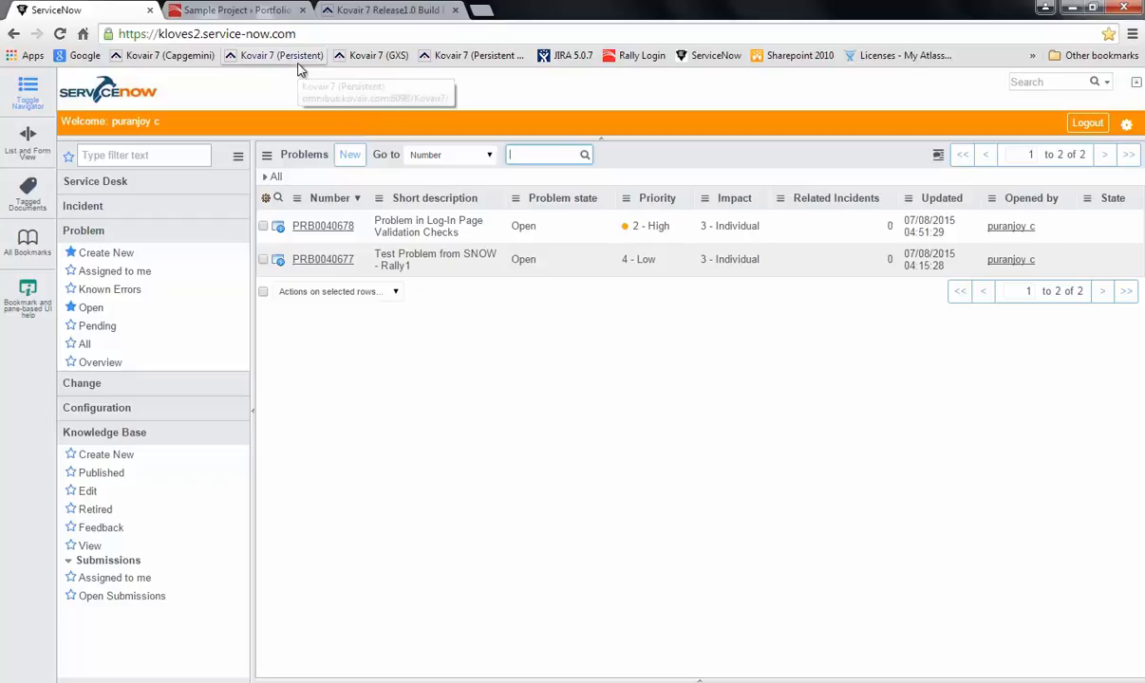
Switch to Kovair and show only the Service Now tool instance in the Omnibus Monitor.
click(343, 10)
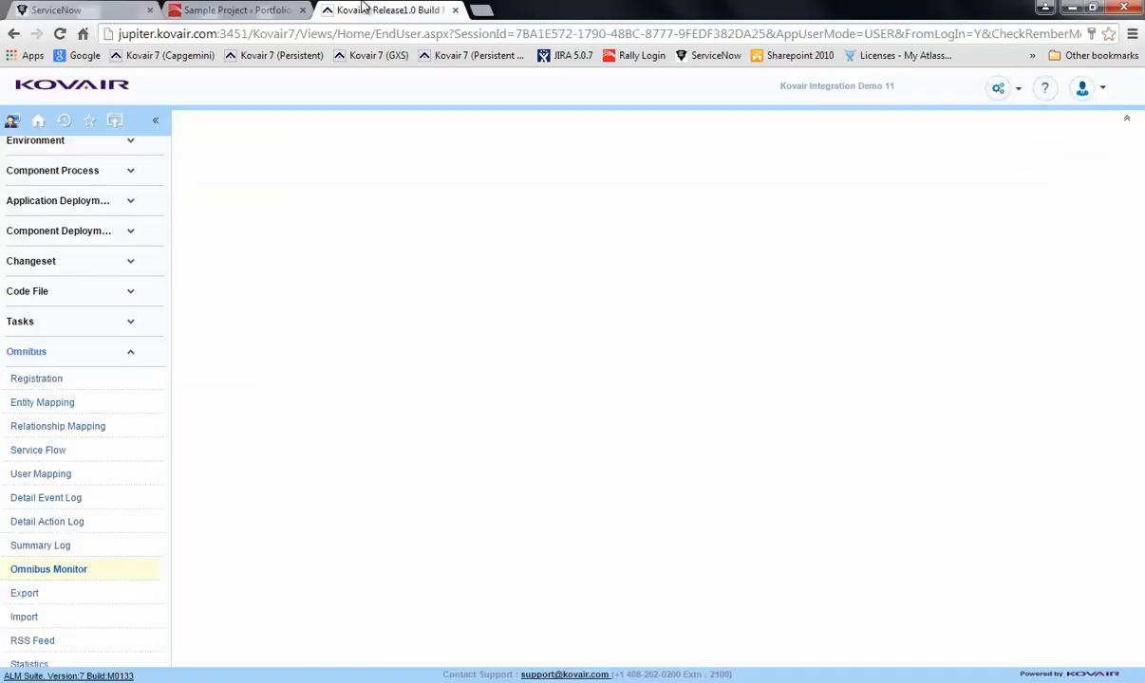
click(103, 570)
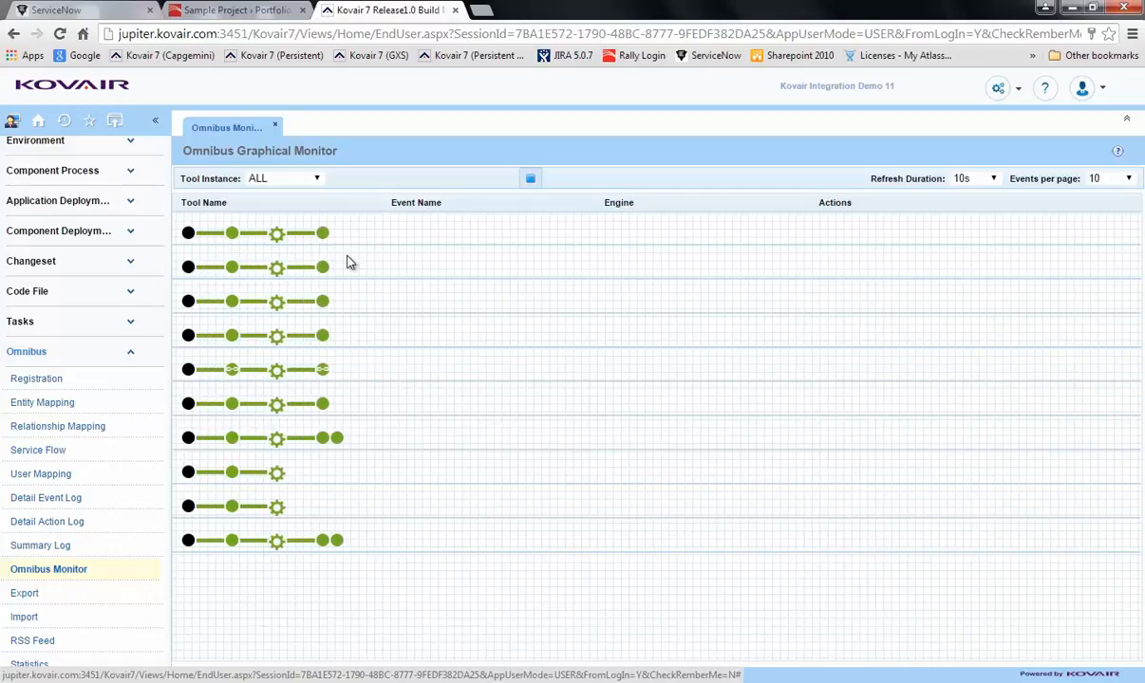
click(321, 180)
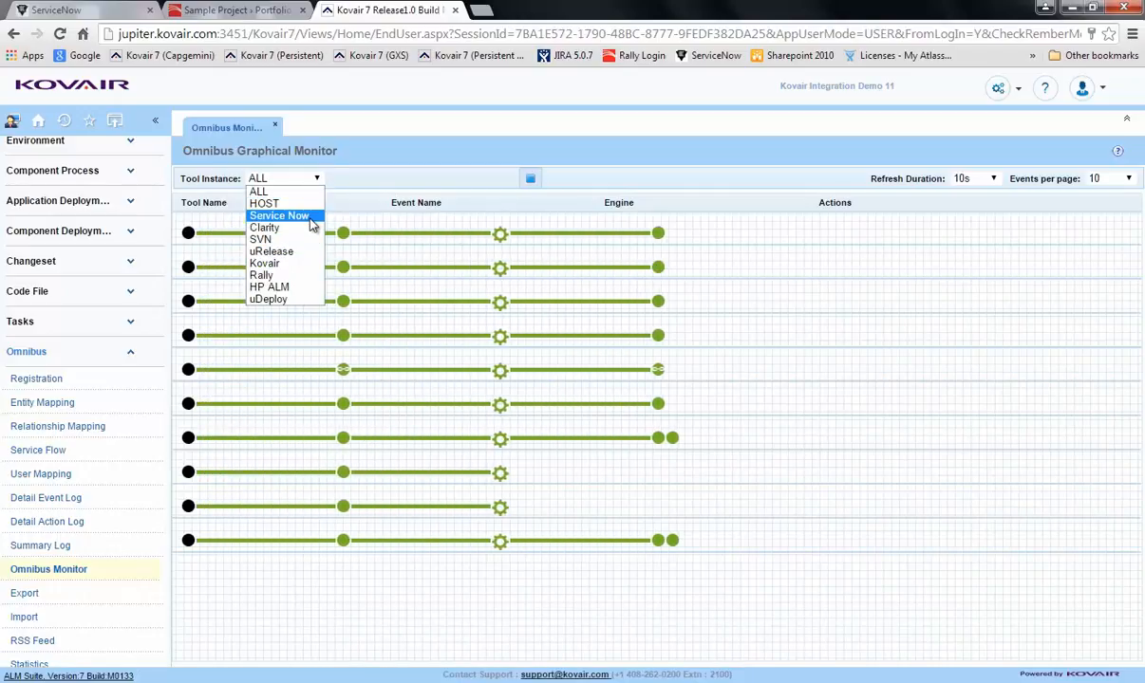
click(313, 223)
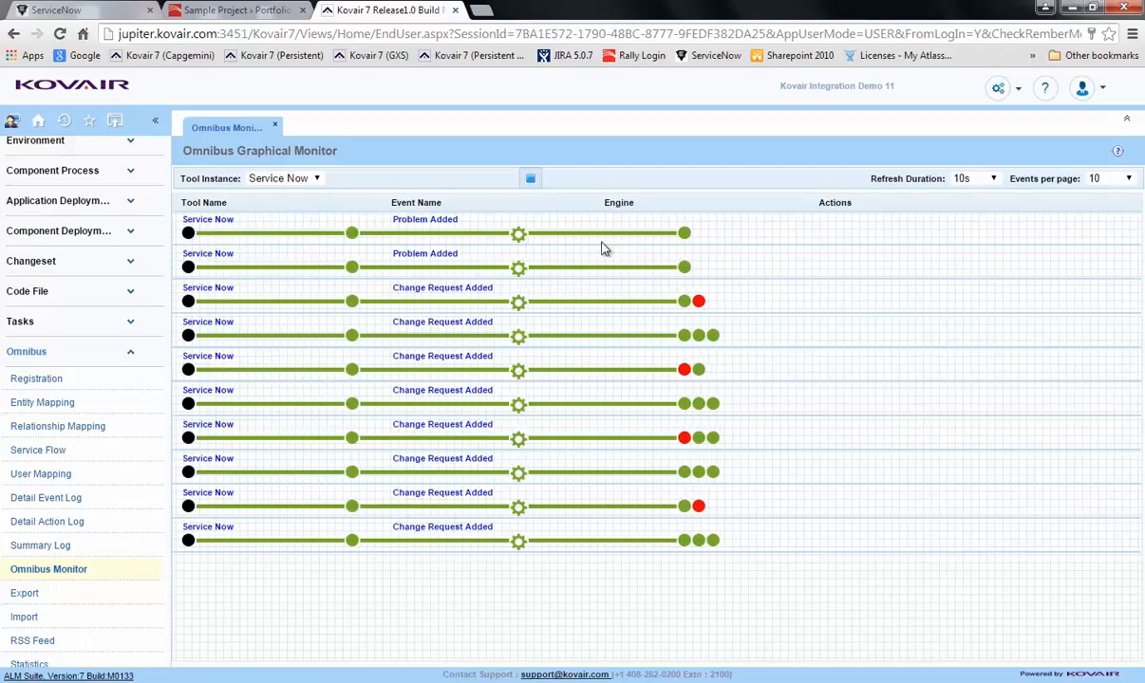
Pause the monitor's refresh and view the details of the newest Problem Added event and its resulting action.
click(529, 178)
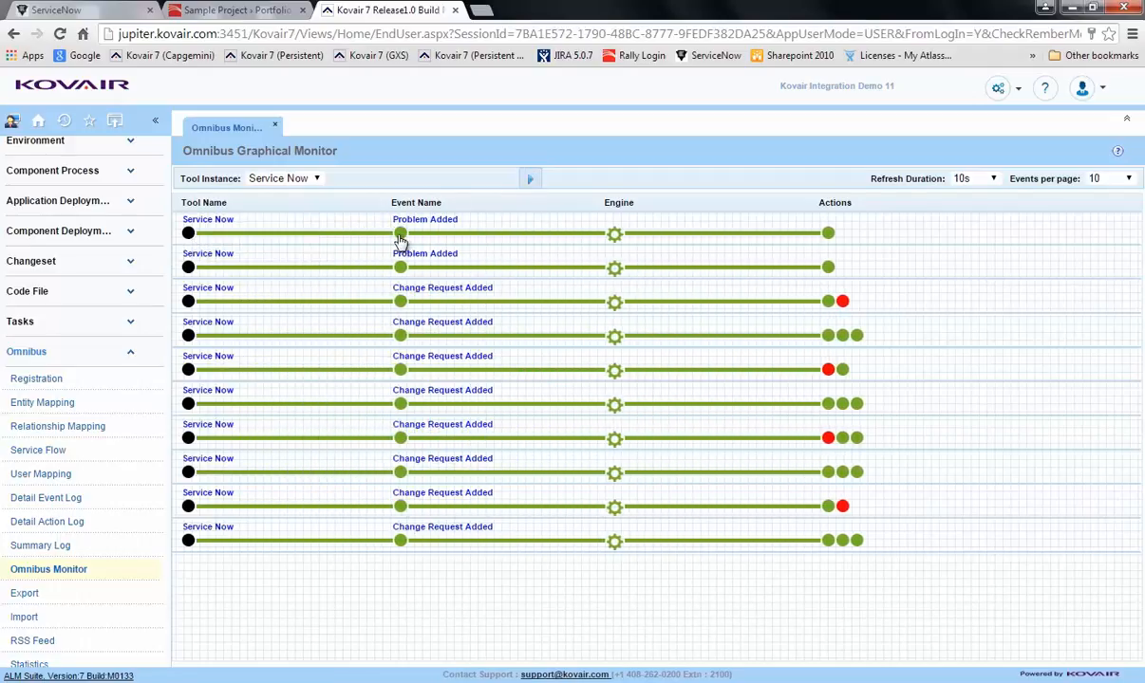
click(404, 237)
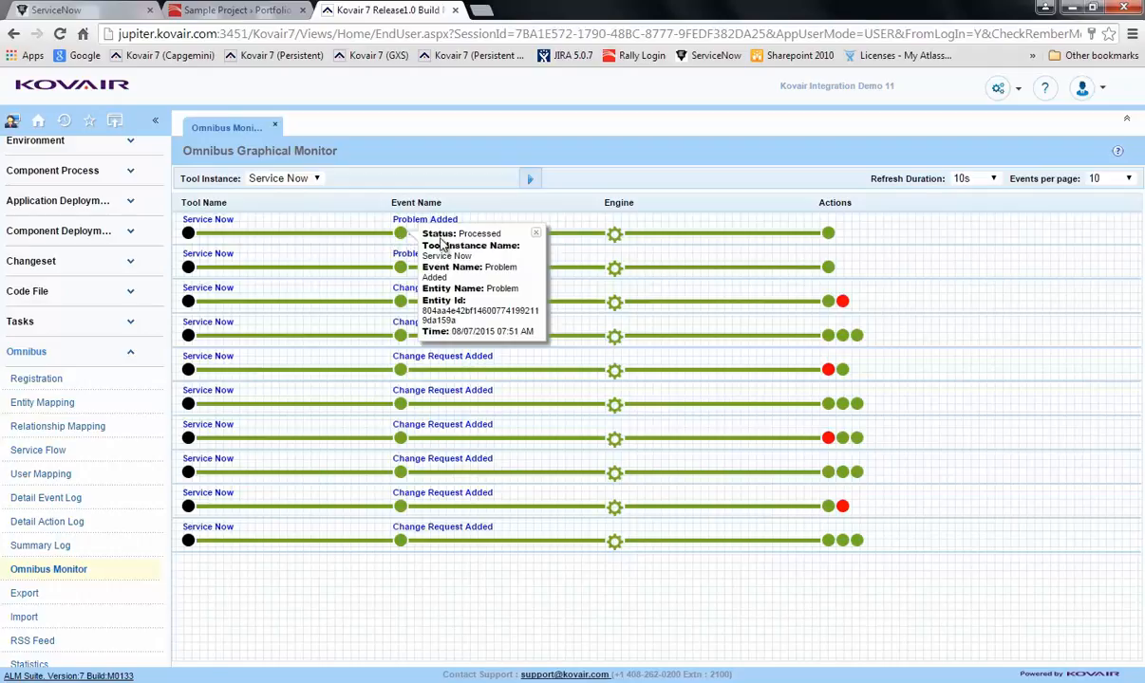
click(828, 235)
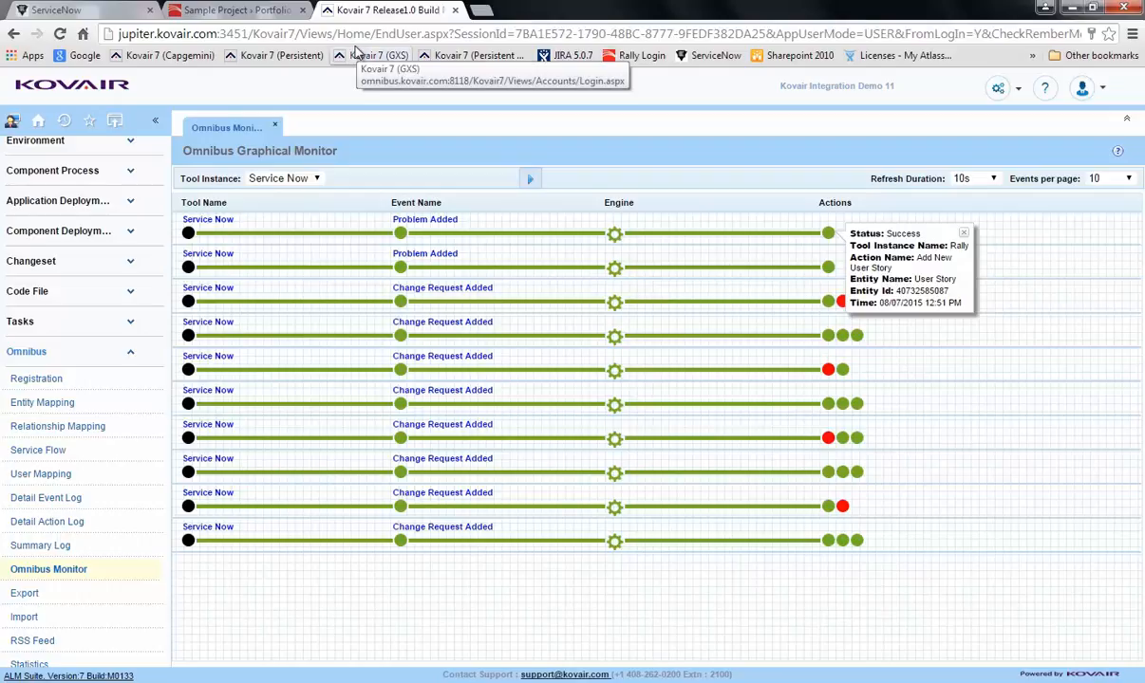
Switch to Rally, open the user story "Problem in Log-In Page Validation Checks", and review its description and custom fields.
click(236, 10)
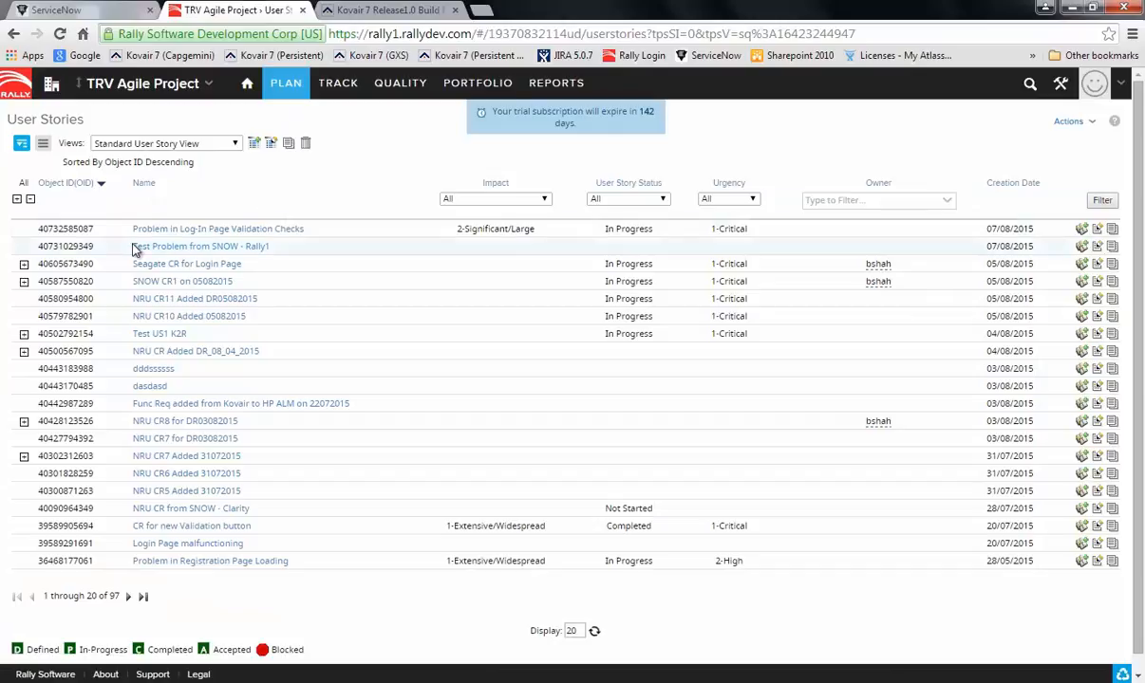
click(259, 231)
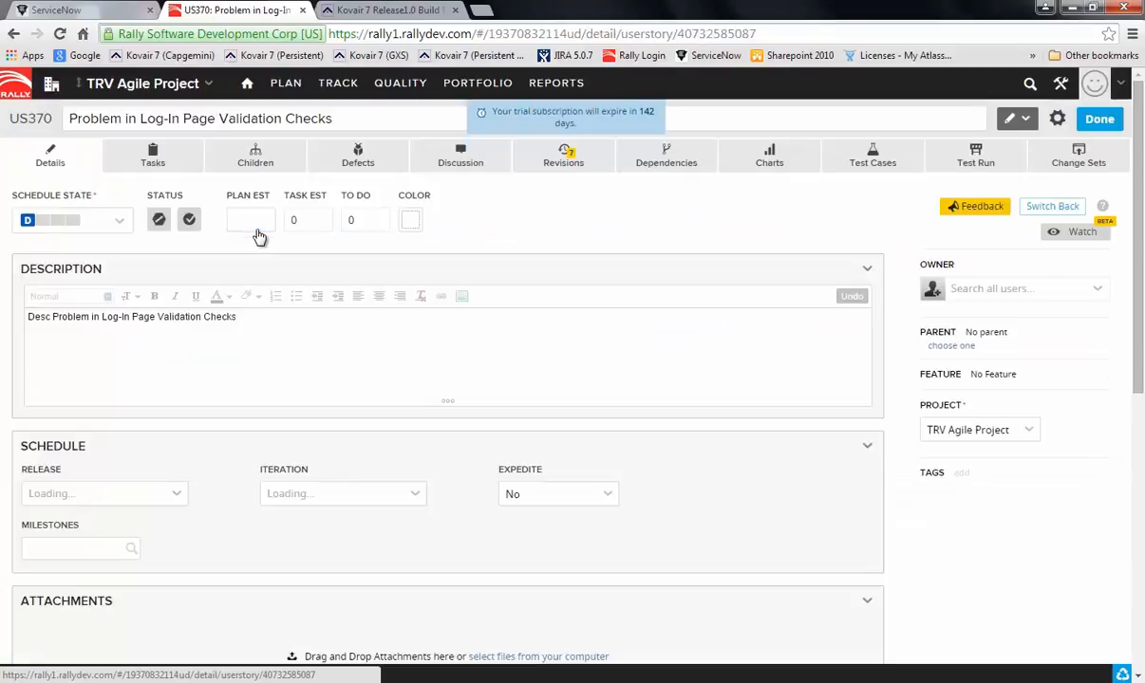
scroll(189, 490, down, 3)
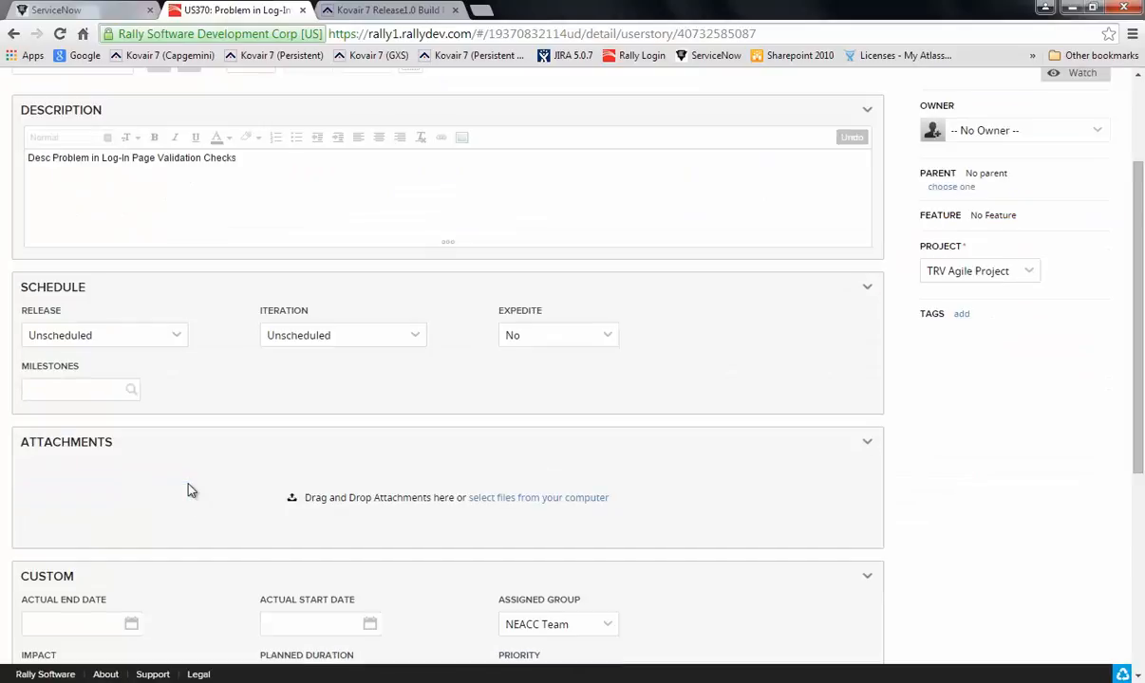
scroll(188, 489, up, 3)
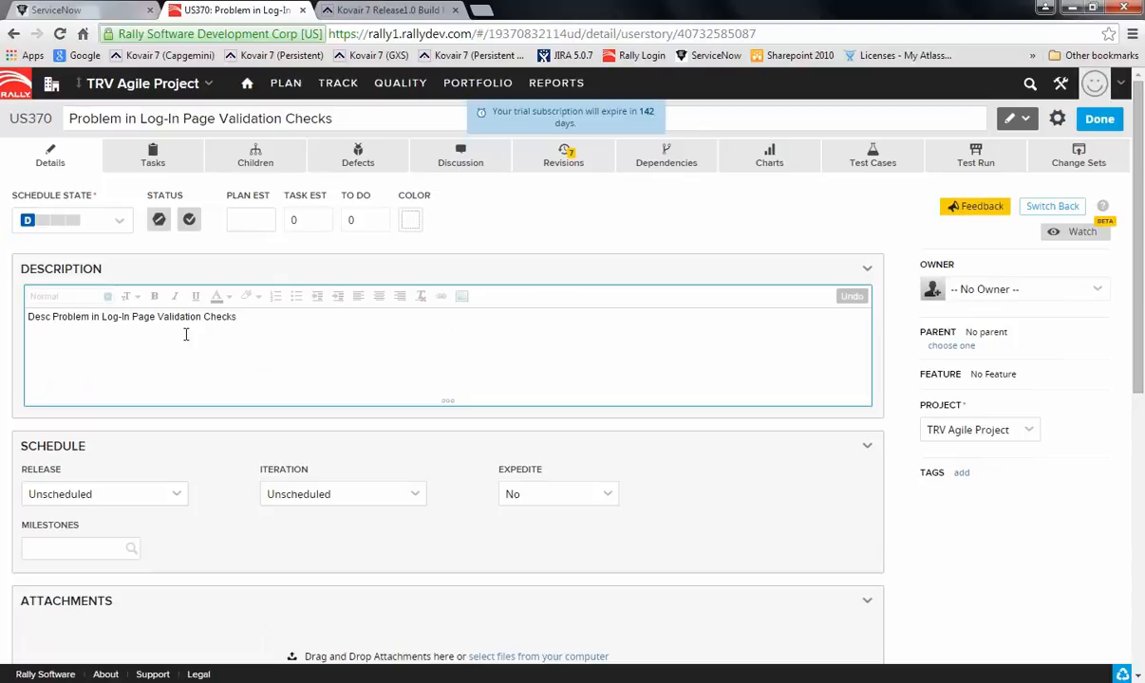
scroll(186, 334, down, 6)
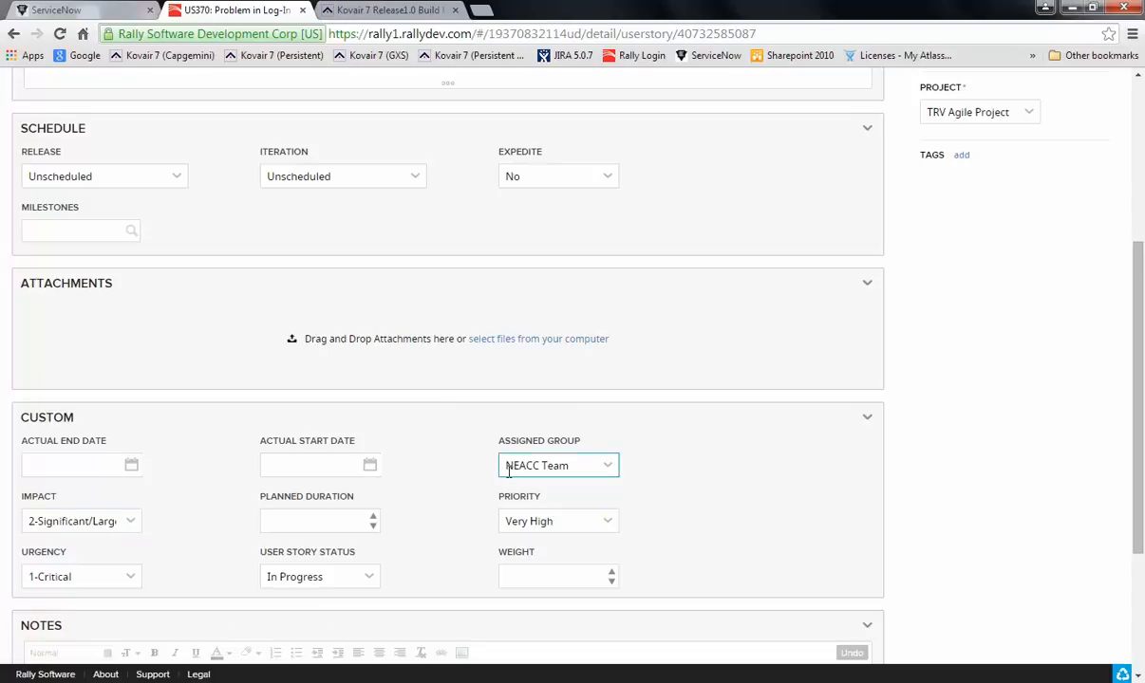
scroll(509, 471, up, 4)
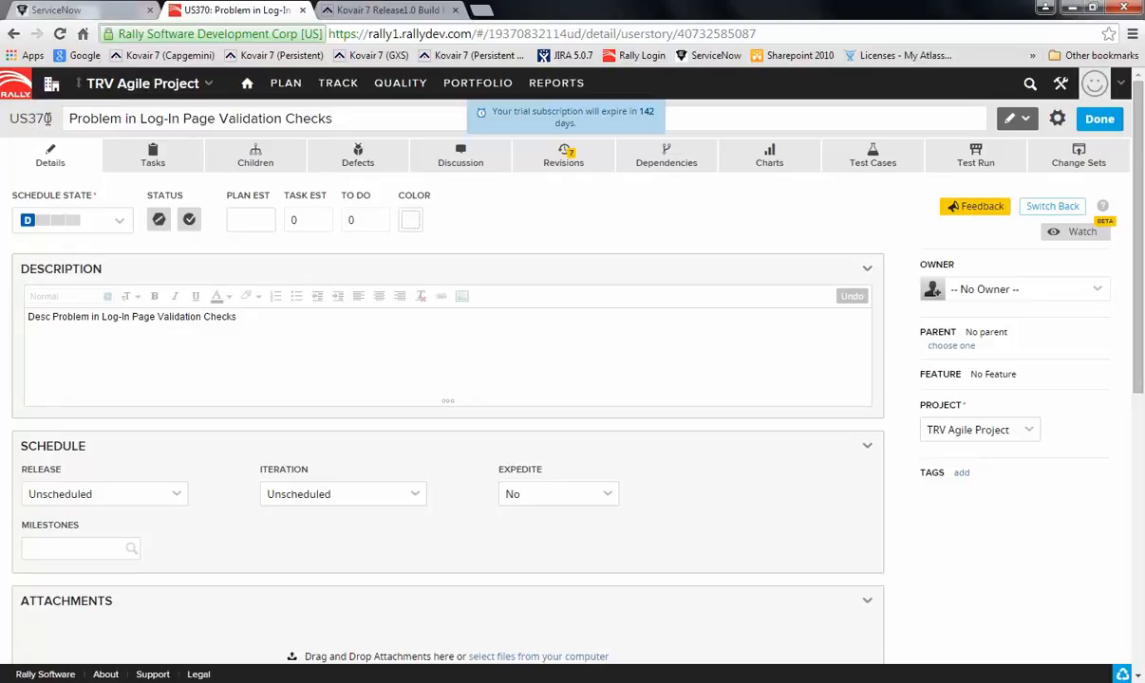
Switch to ServiceNow, open the Log-In Page Validation Checks problem, and check its StoryID value.
click(77, 12)
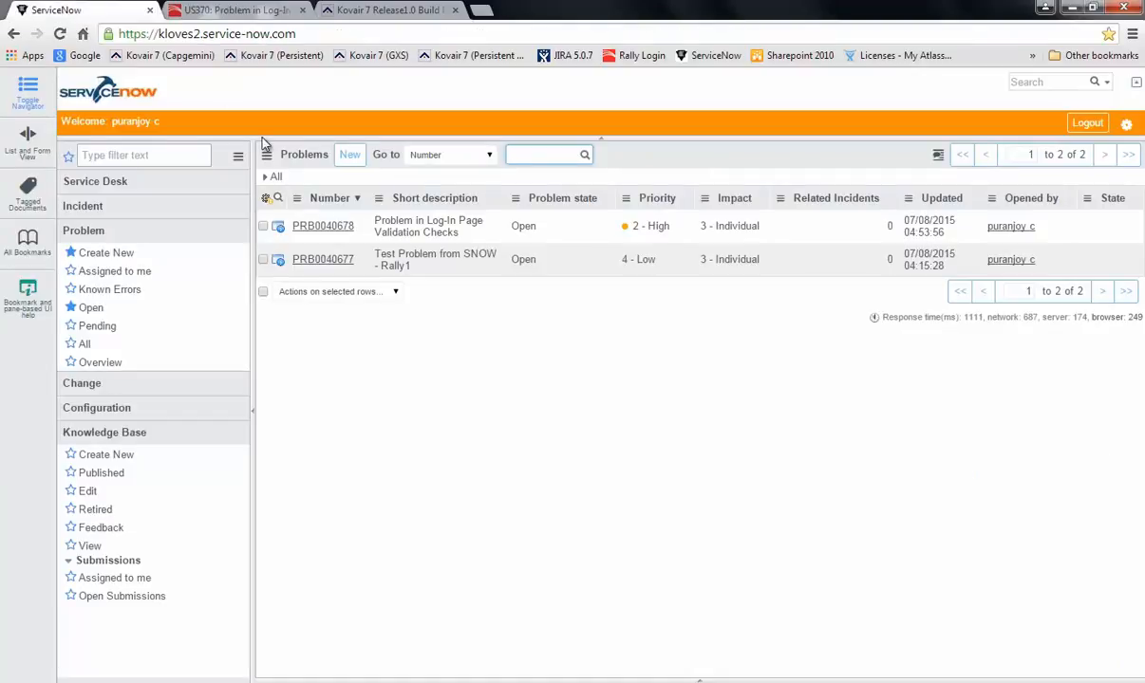
click(314, 233)
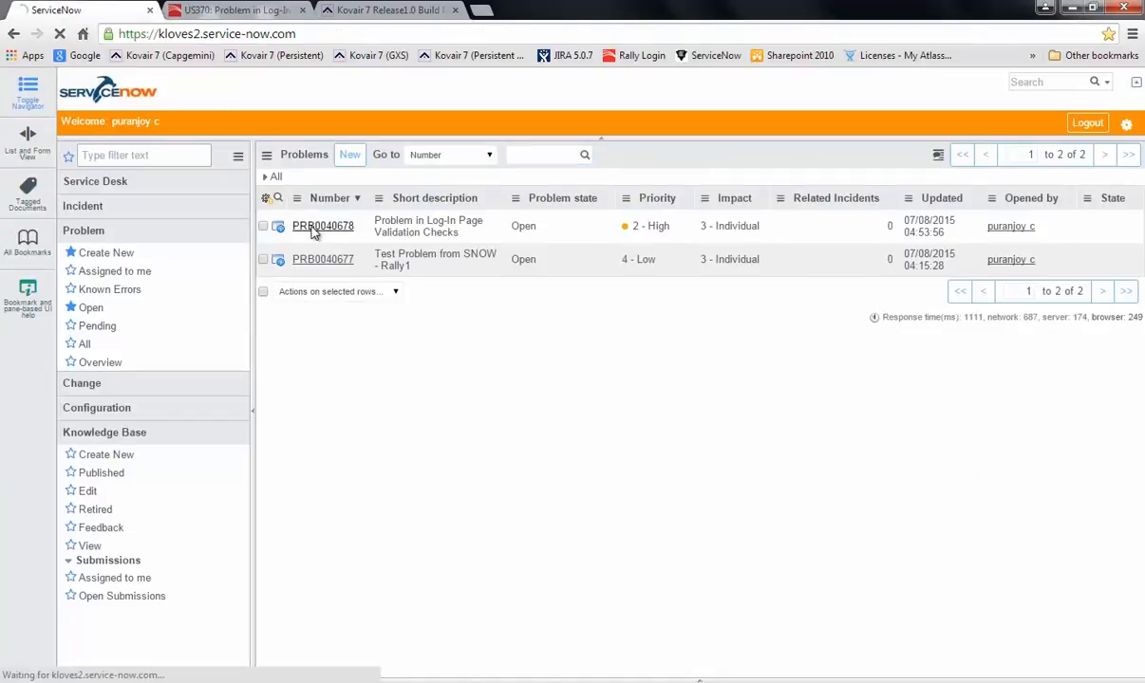
click(441, 274)
double_click(442, 277)
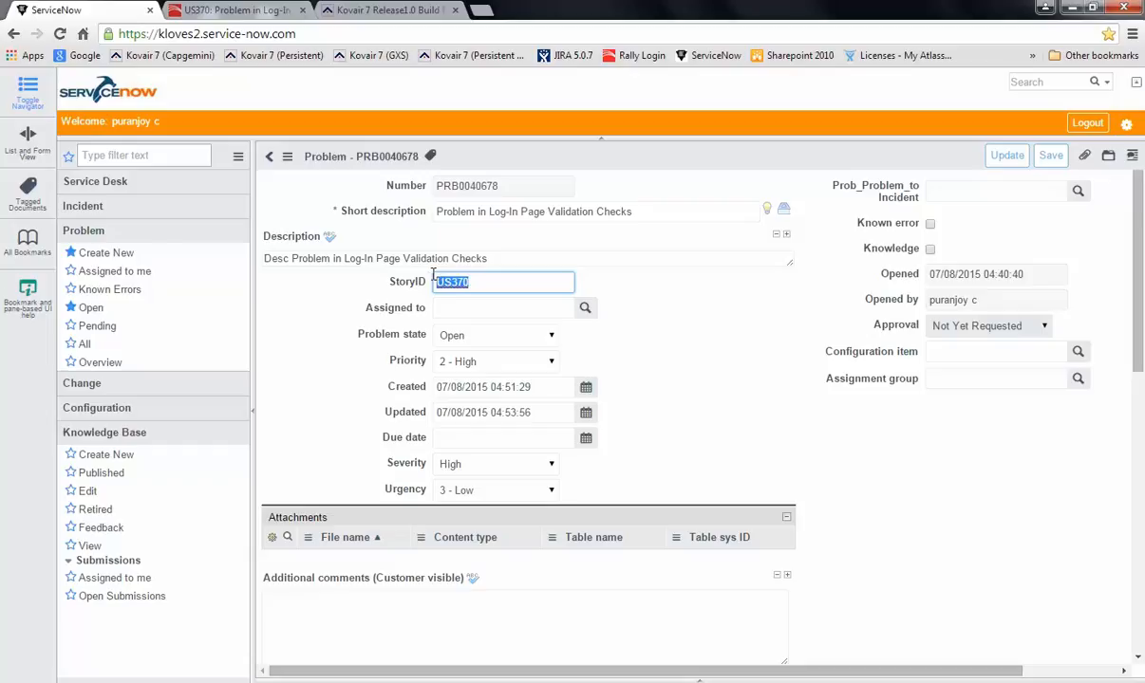
click(483, 282)
drag(483, 282, 396, 276)
Switch to Rally and post the comment "Need some more info." in the user story's discussion.
click(199, 10)
click(371, 357)
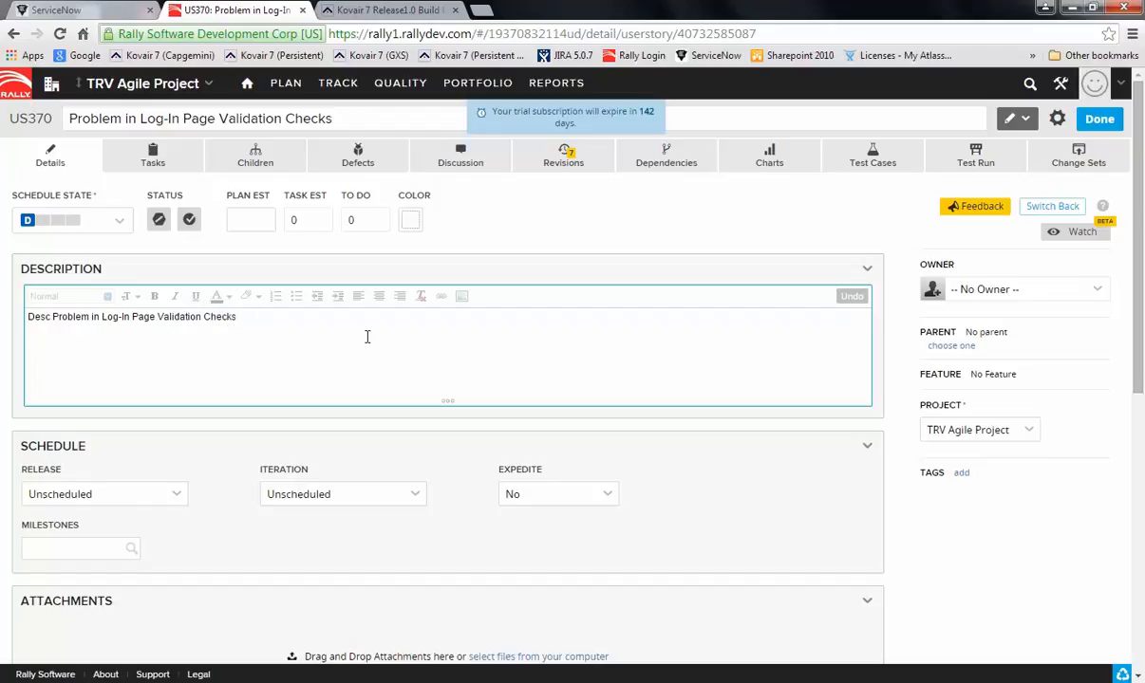
click(277, 250)
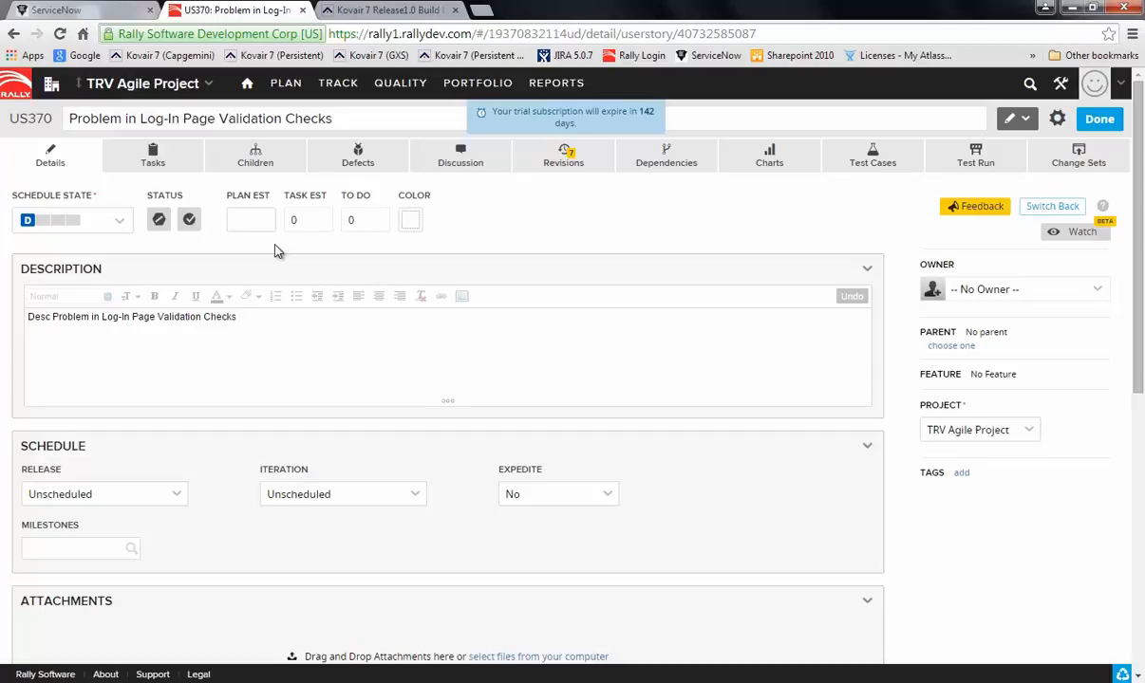
click(463, 163)
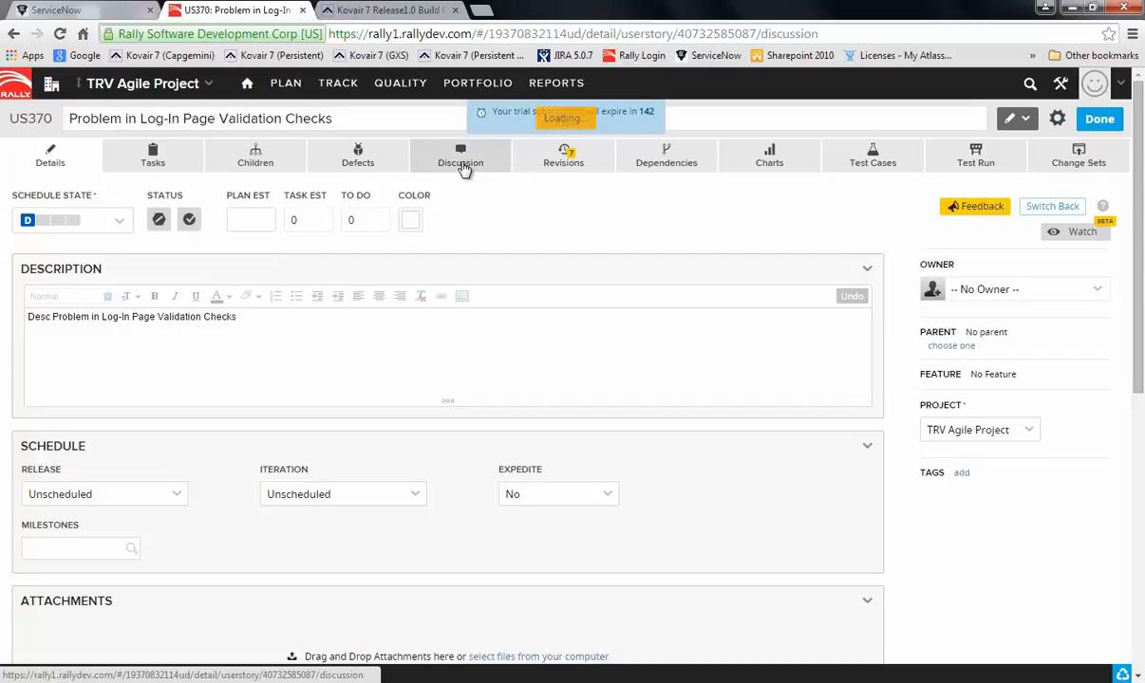
text(Need)
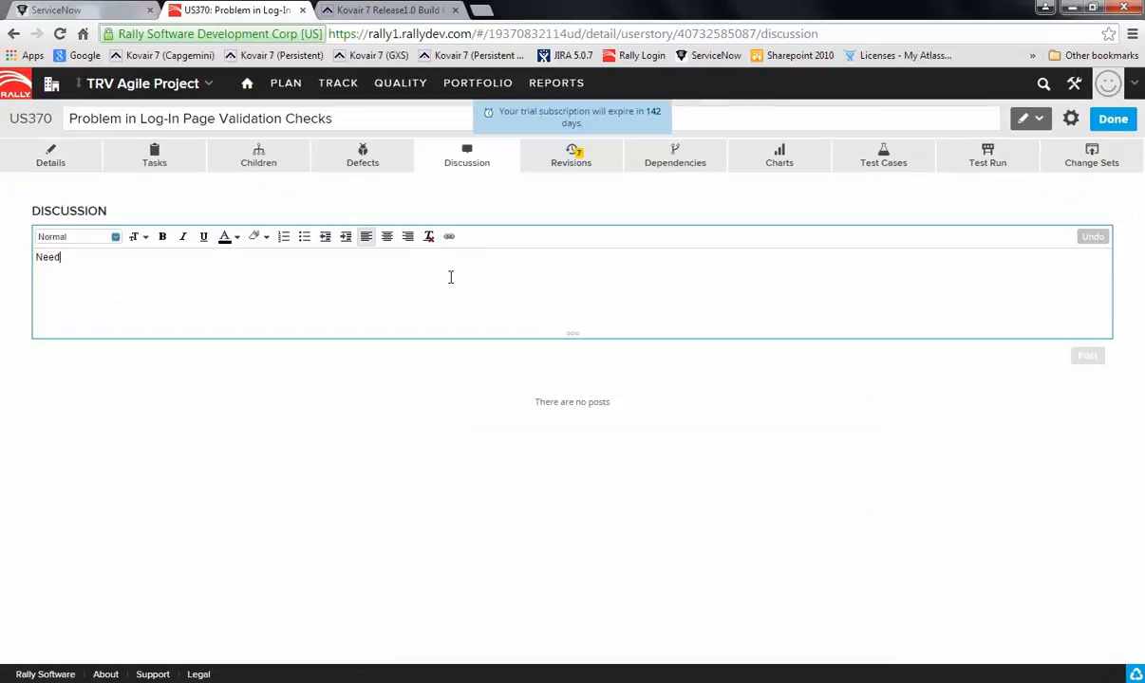
text( some more info.)
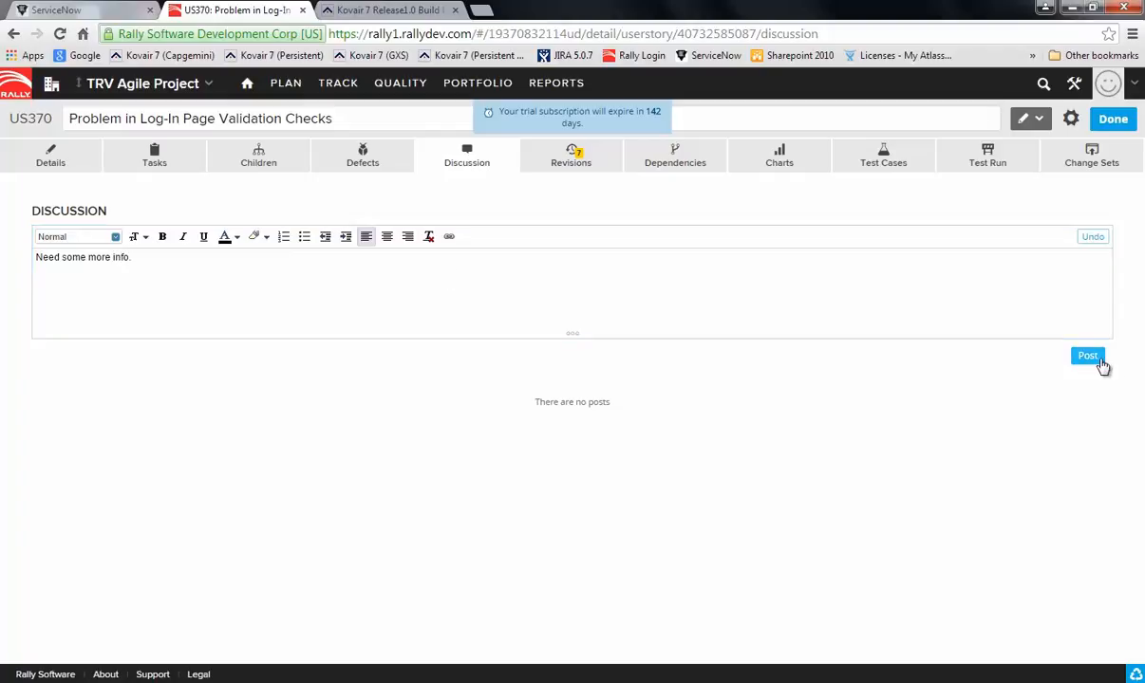
click(1099, 361)
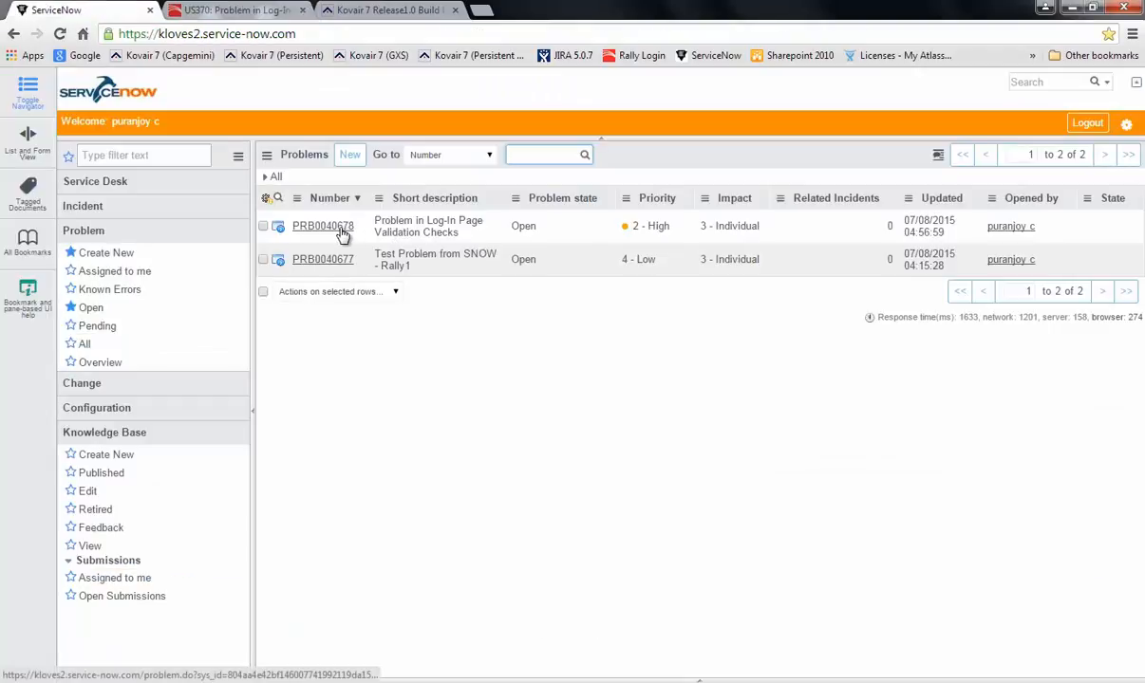
Open the Log-In Page Validation Checks problem in ServiceNow and check its additional comments for the Rally discussion post.
click(343, 234)
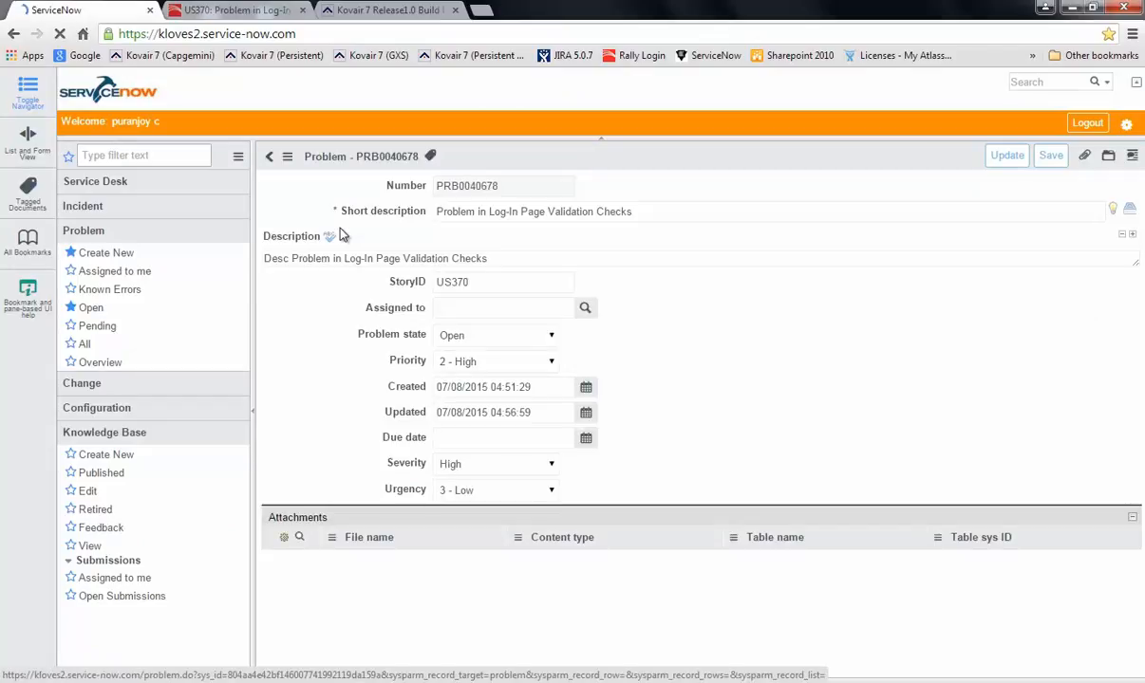
scroll(342, 337, down, 3)
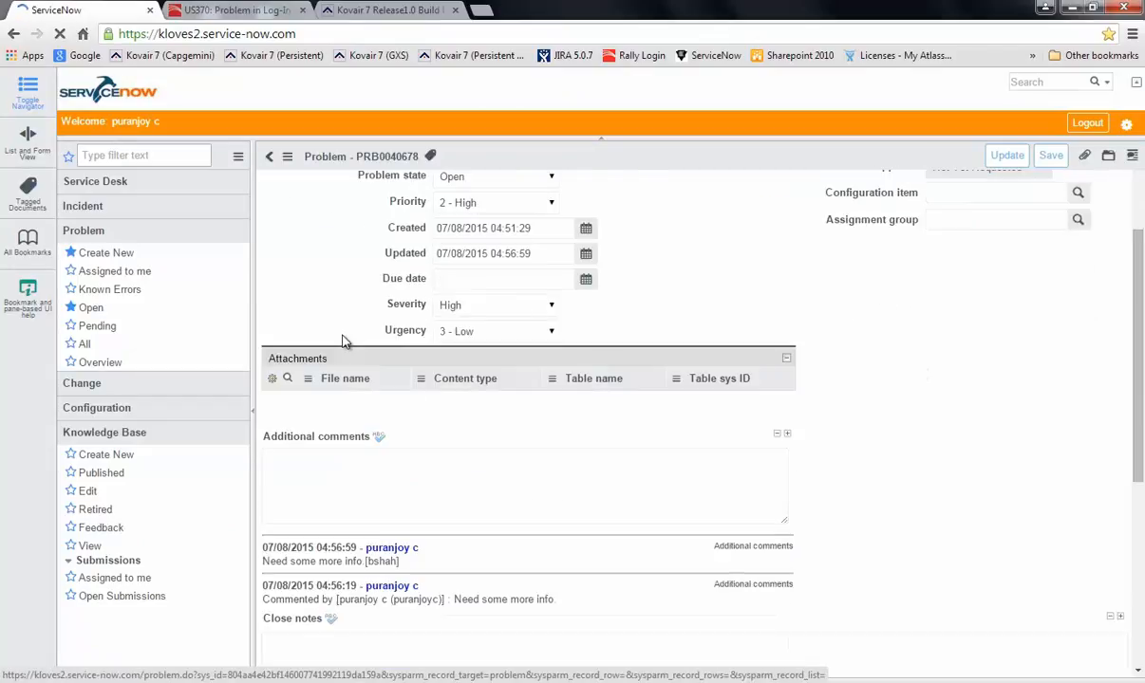
scroll(342, 336, up, 2)
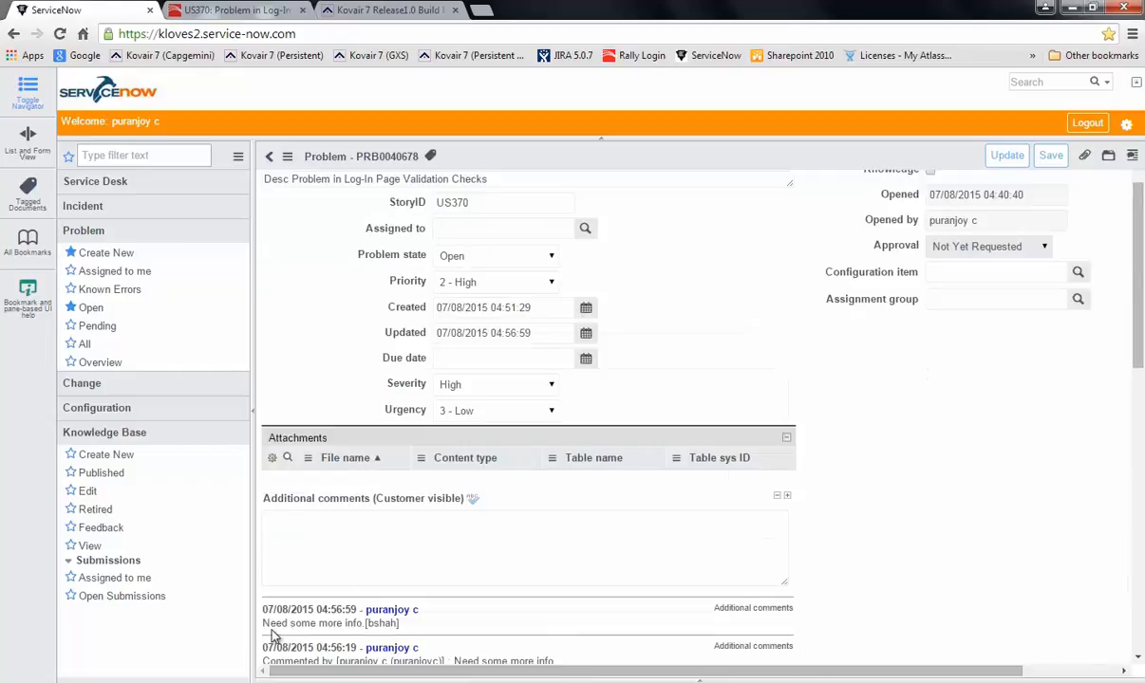
drag(263, 622, 396, 622)
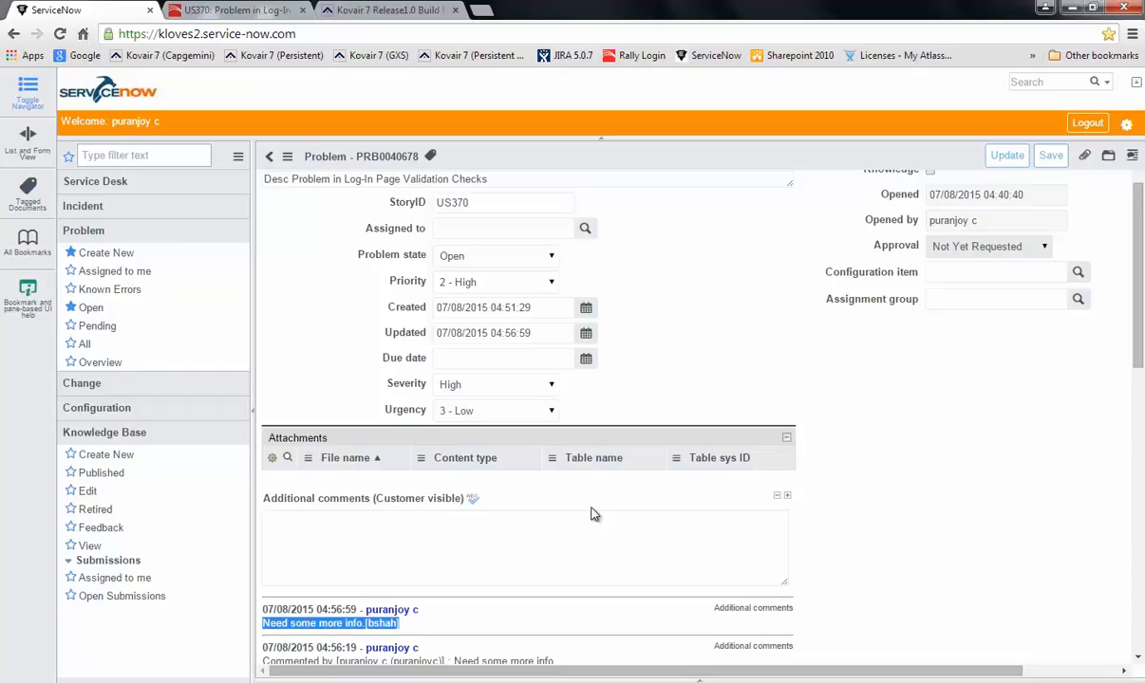
scroll(1038, 489, up, 1)
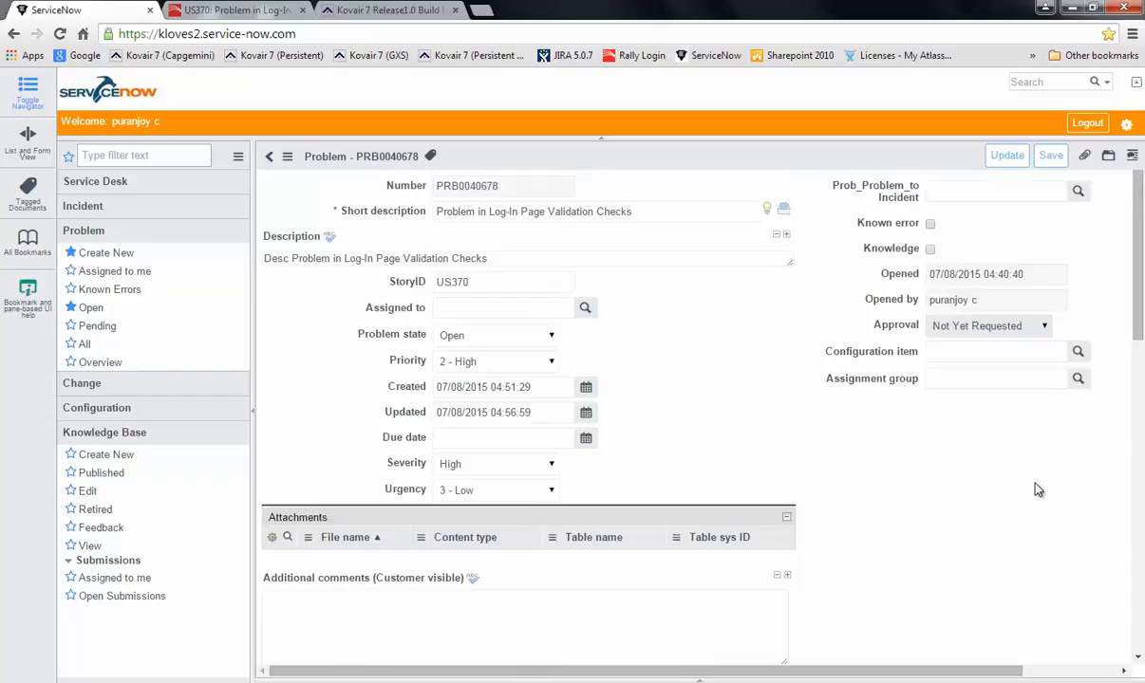
Attach the desktop file ASM Tool Details.txt to the Log-In Page Validation Checks problem and close the attachments dialog.
click(1084, 156)
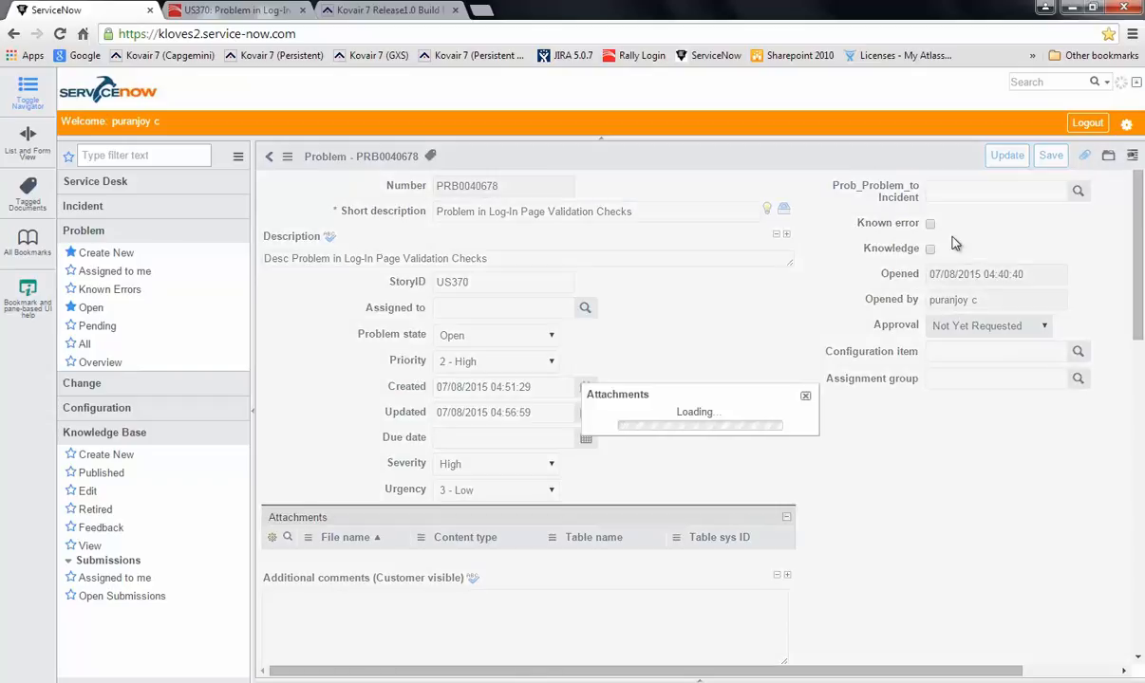
click(661, 398)
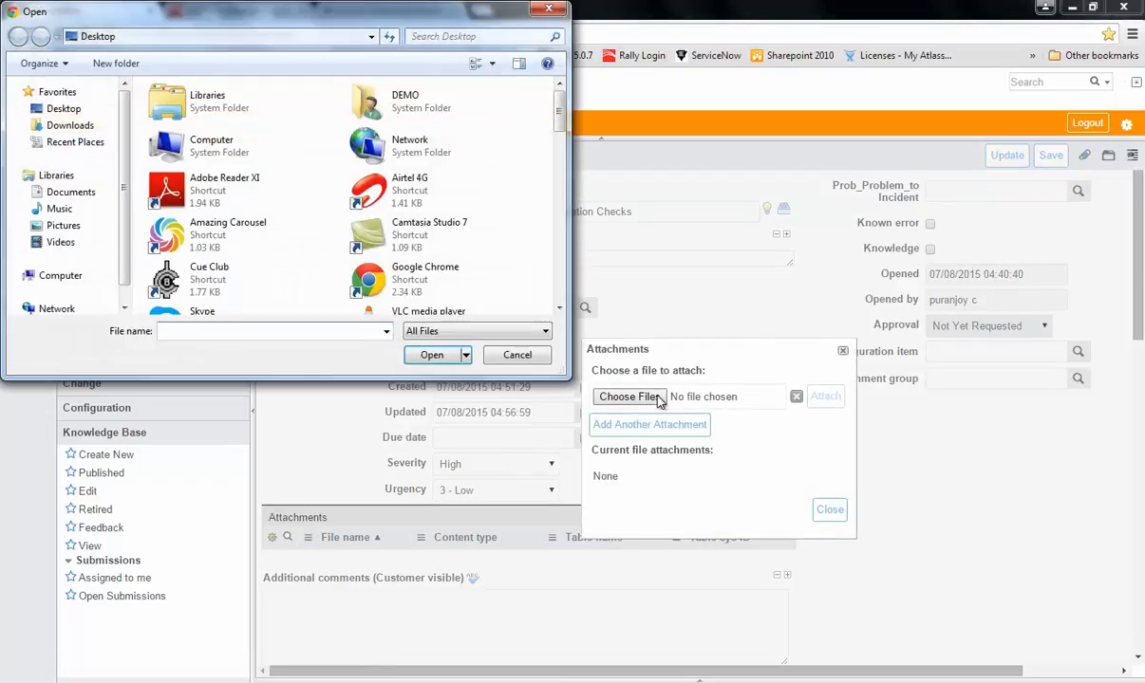
drag(559, 112, 560, 216)
click(225, 228)
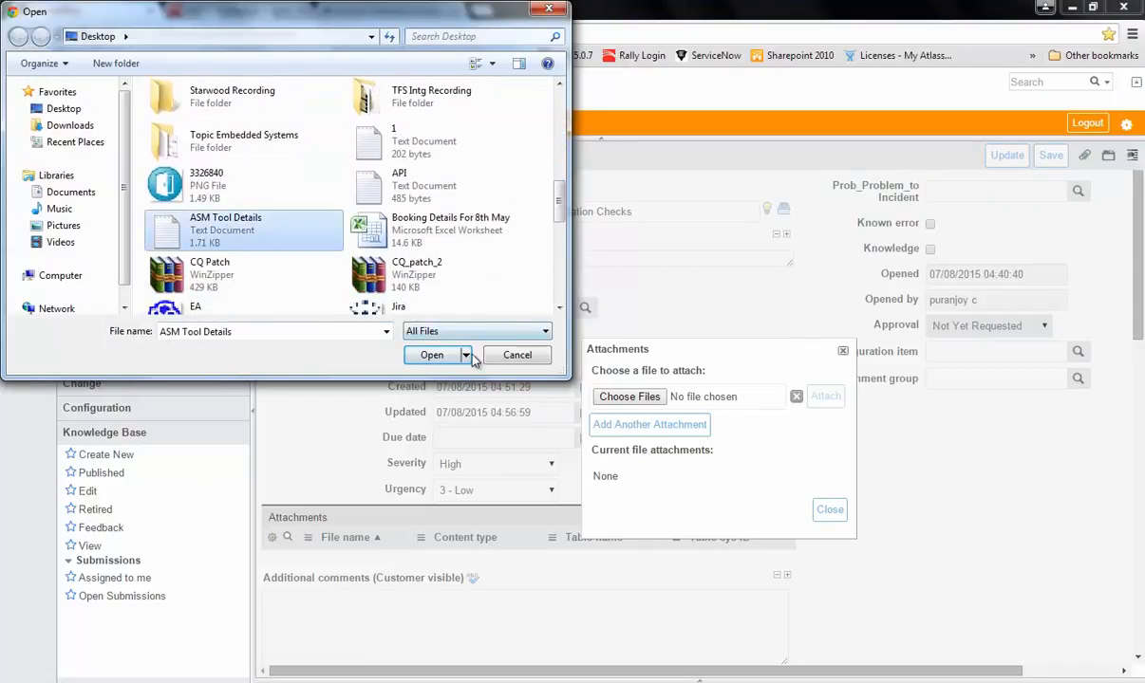
click(431, 356)
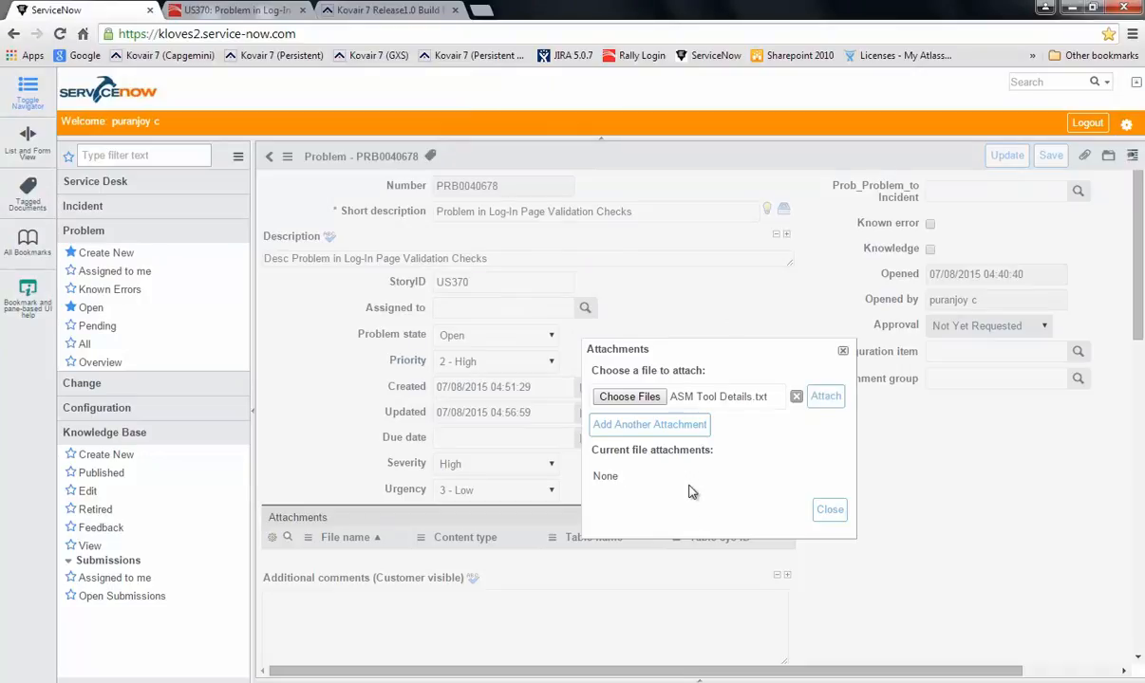
click(826, 397)
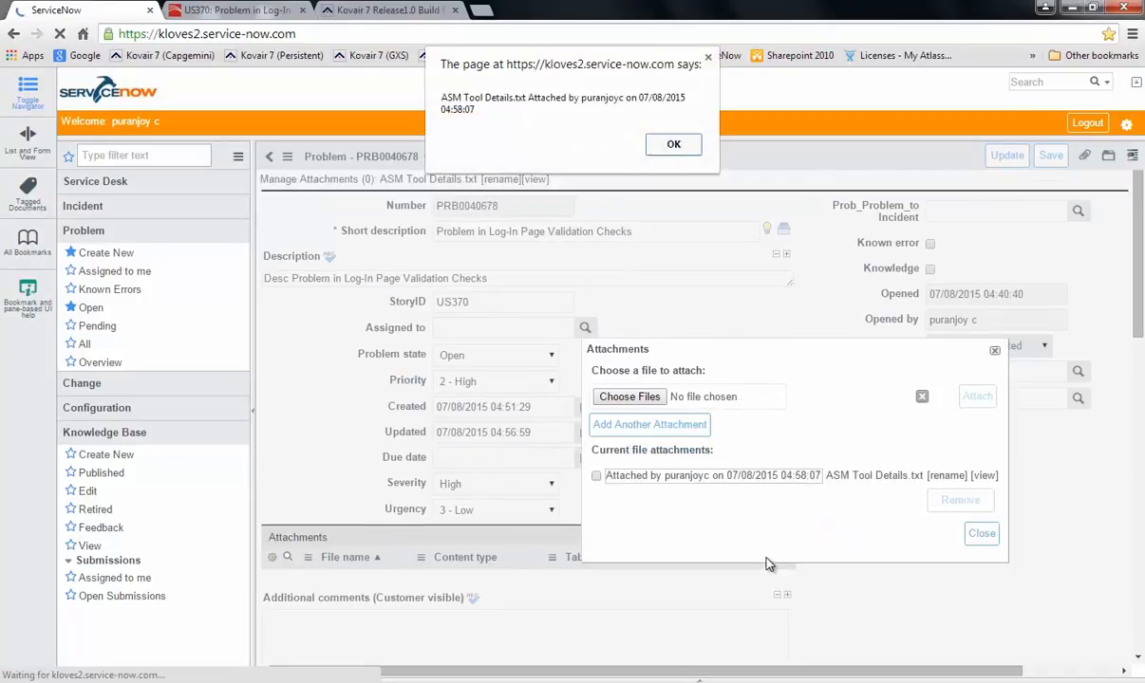
click(673, 143)
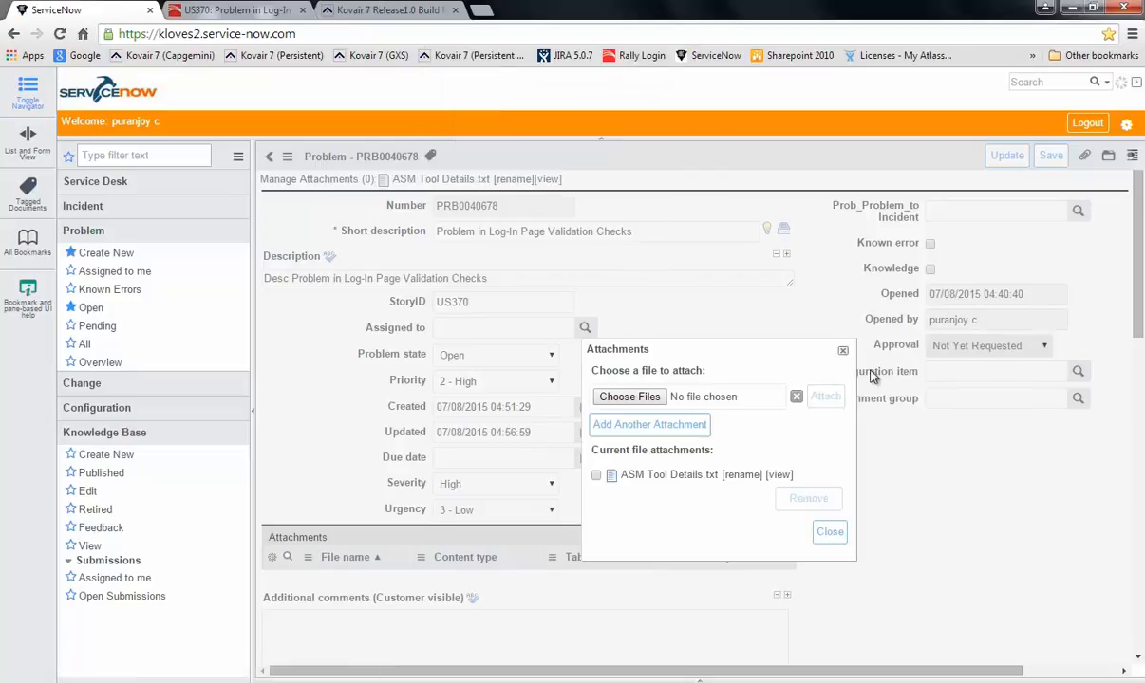
click(827, 531)
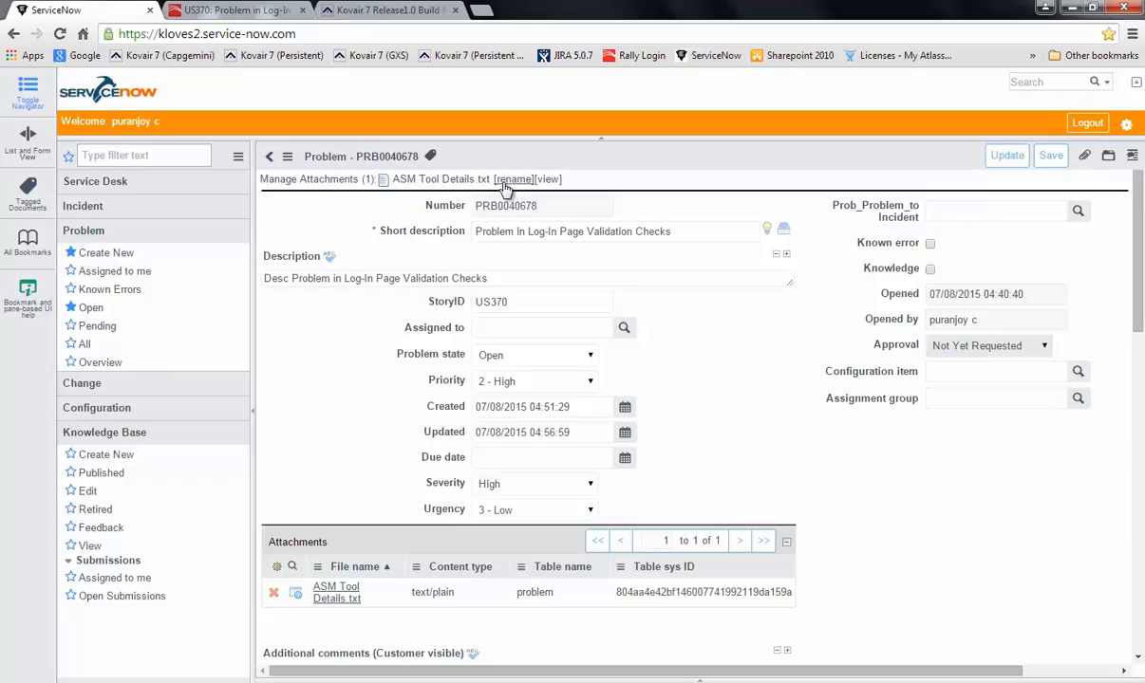
Switch to Rally and check the Log-In Page Validation Checks user story's attachments for ASM Tool Details.txt.
click(235, 10)
scroll(286, 325, down, 1)
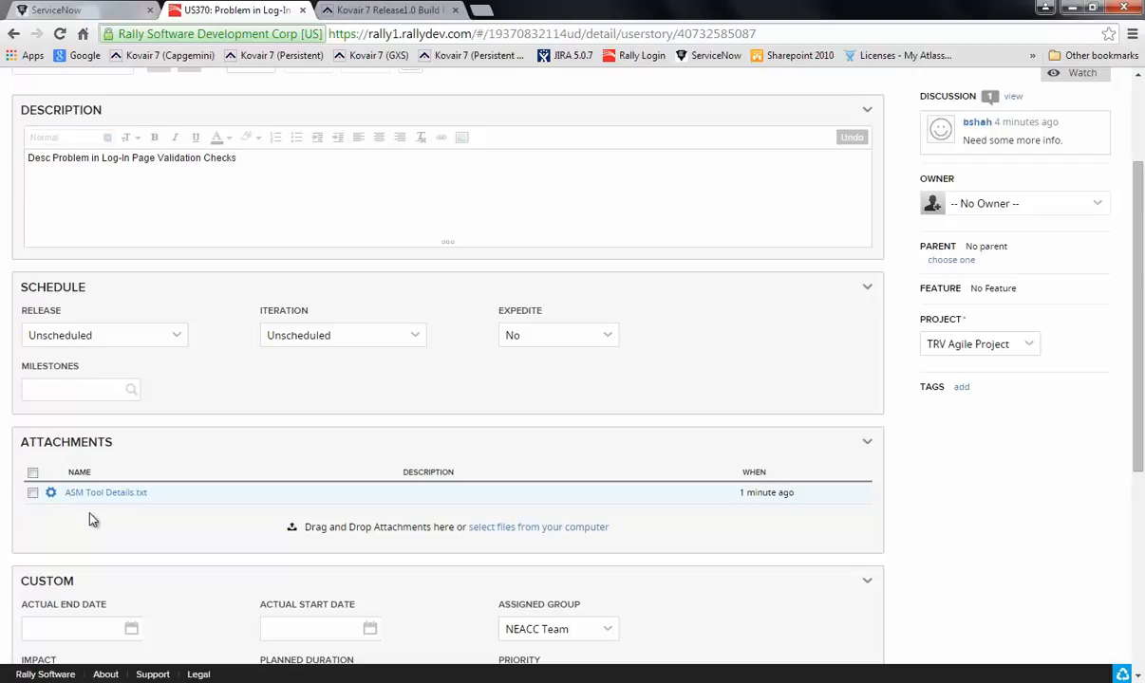
scroll(90, 519, up, 2)
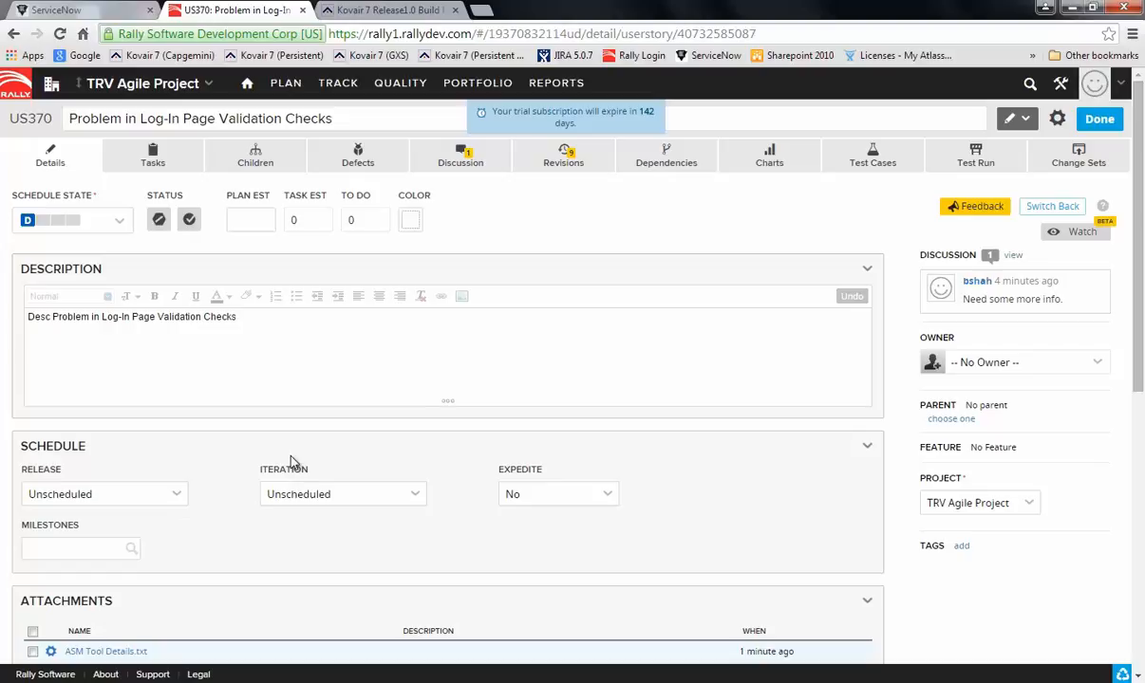
Change the User Story Status in the user story's custom fields.
scroll(294, 462, down, 1)
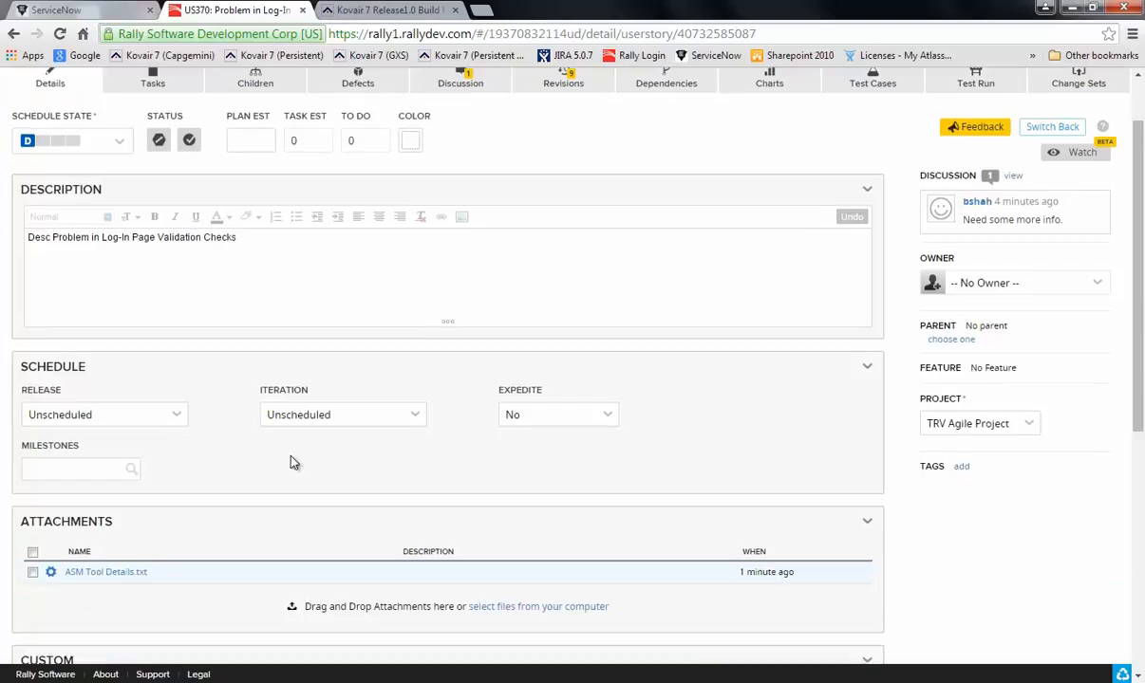
scroll(294, 462, down, 2)
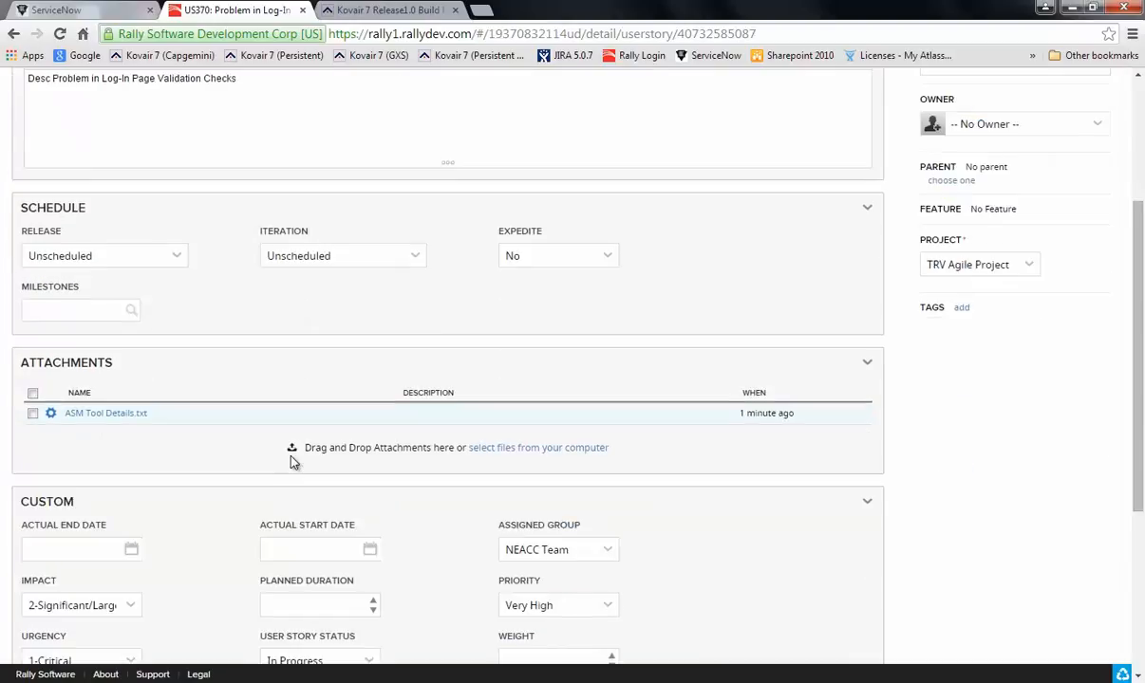
scroll(293, 462, down, 3)
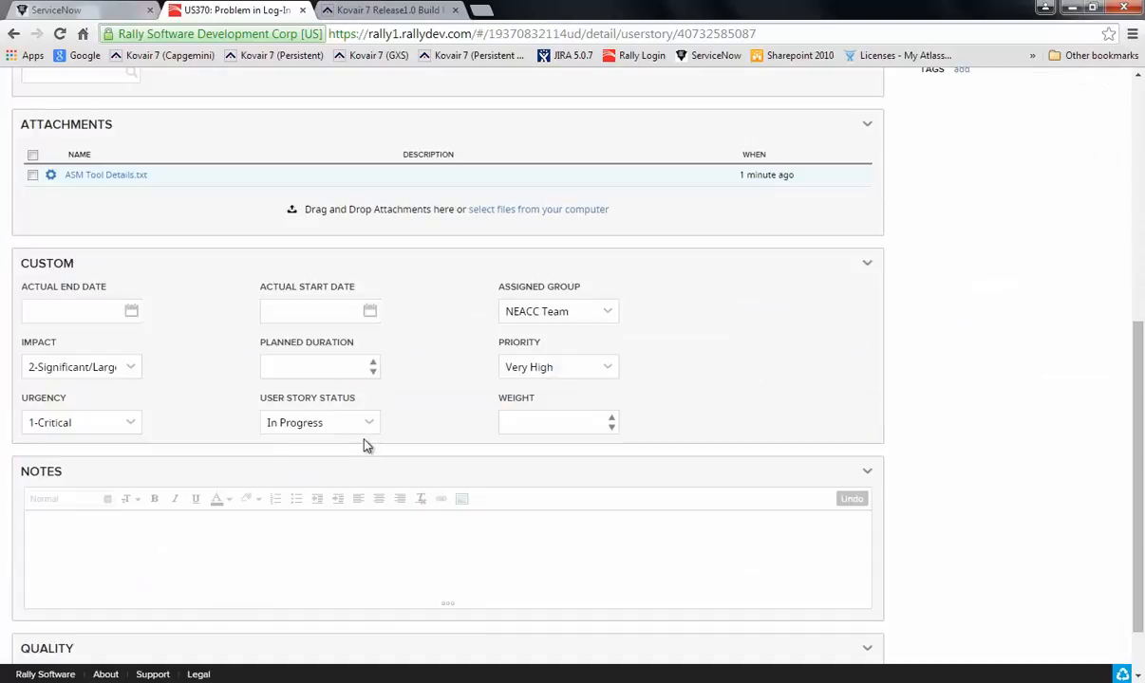
click(366, 429)
scroll(373, 448, up, 5)
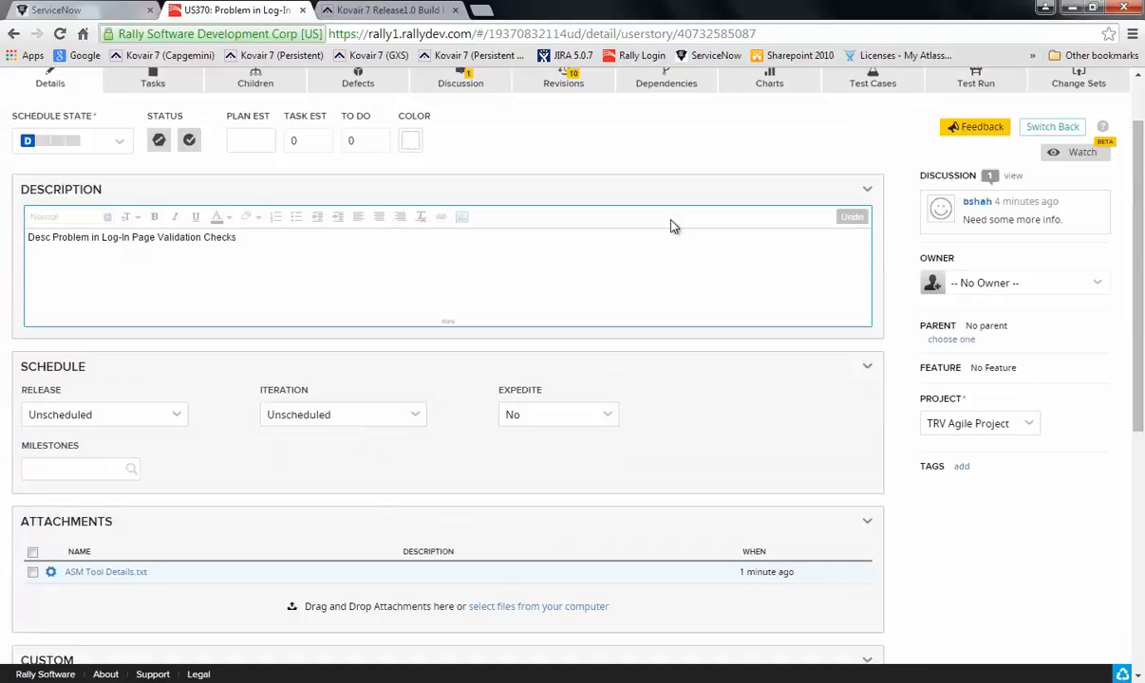